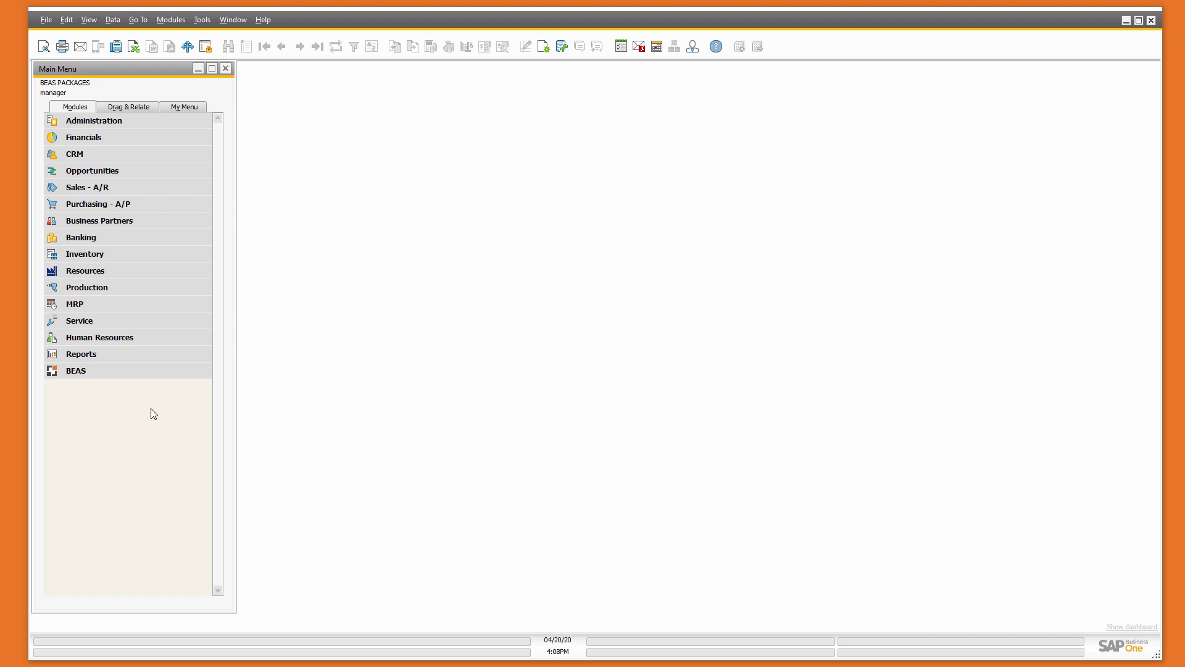
- Expand the BEAS module and its Master Data folder in the Main Menu
left_click(143, 372)
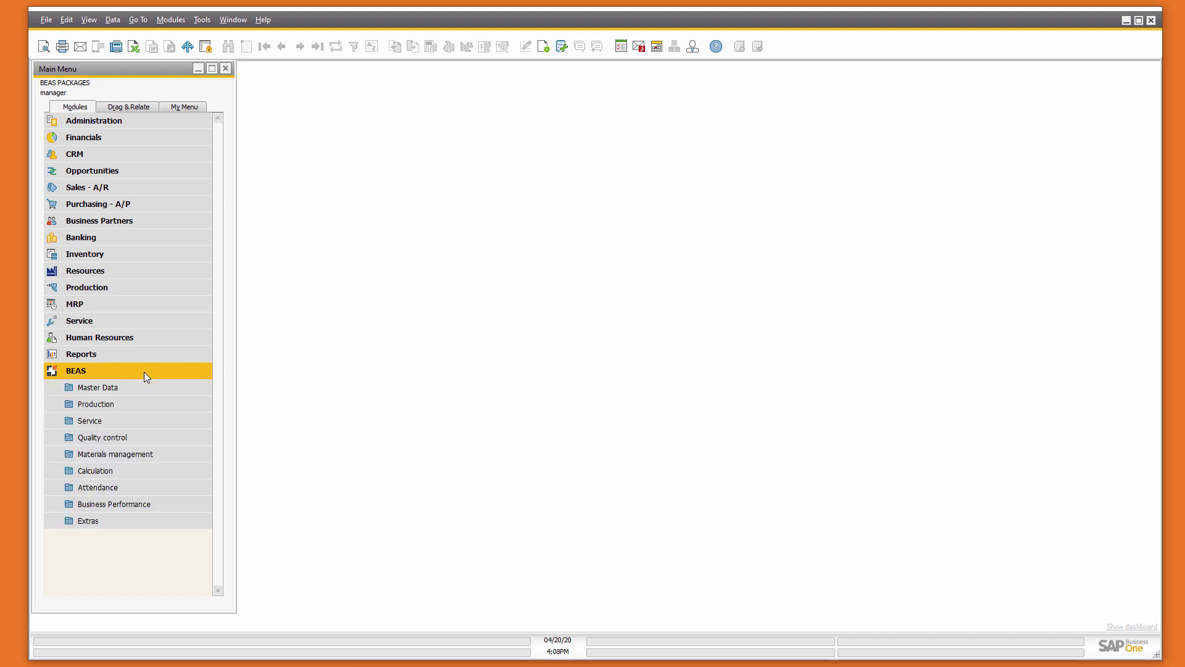
left_click(143, 371)
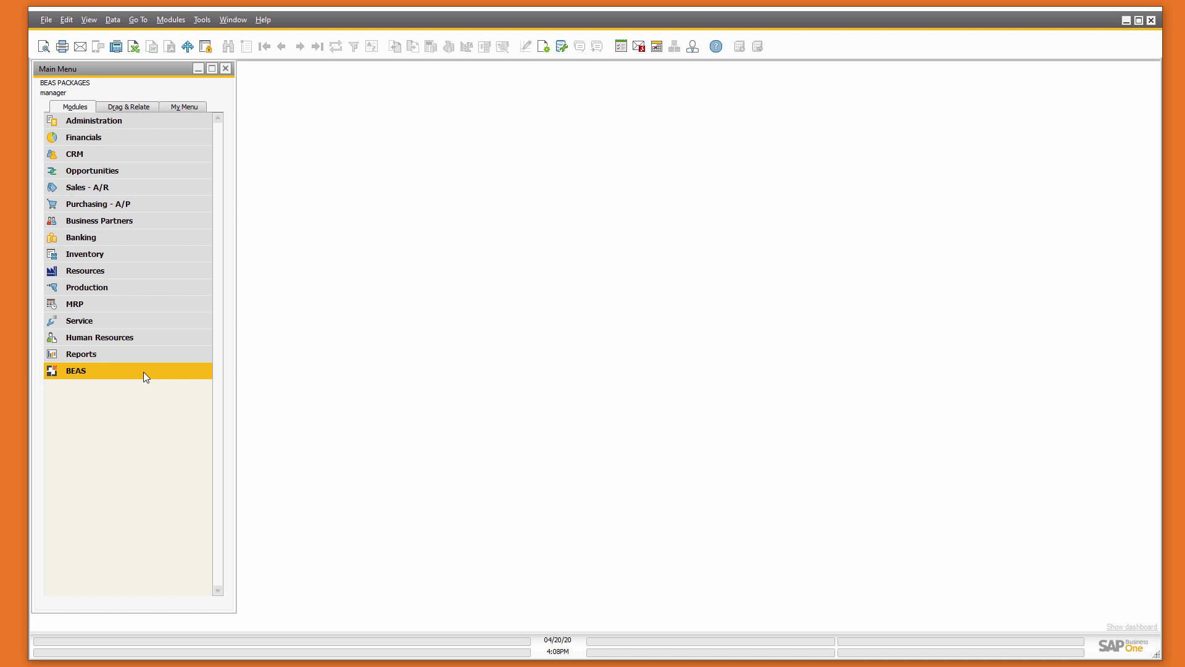
left_click(143, 372)
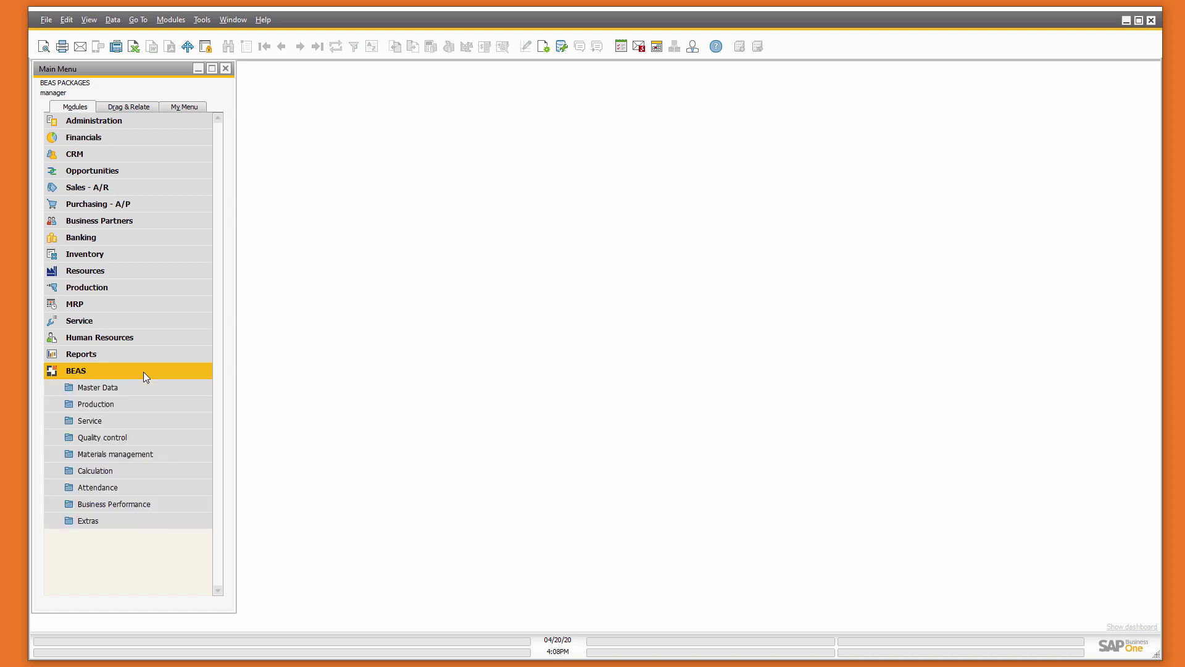
left_click(139, 387)
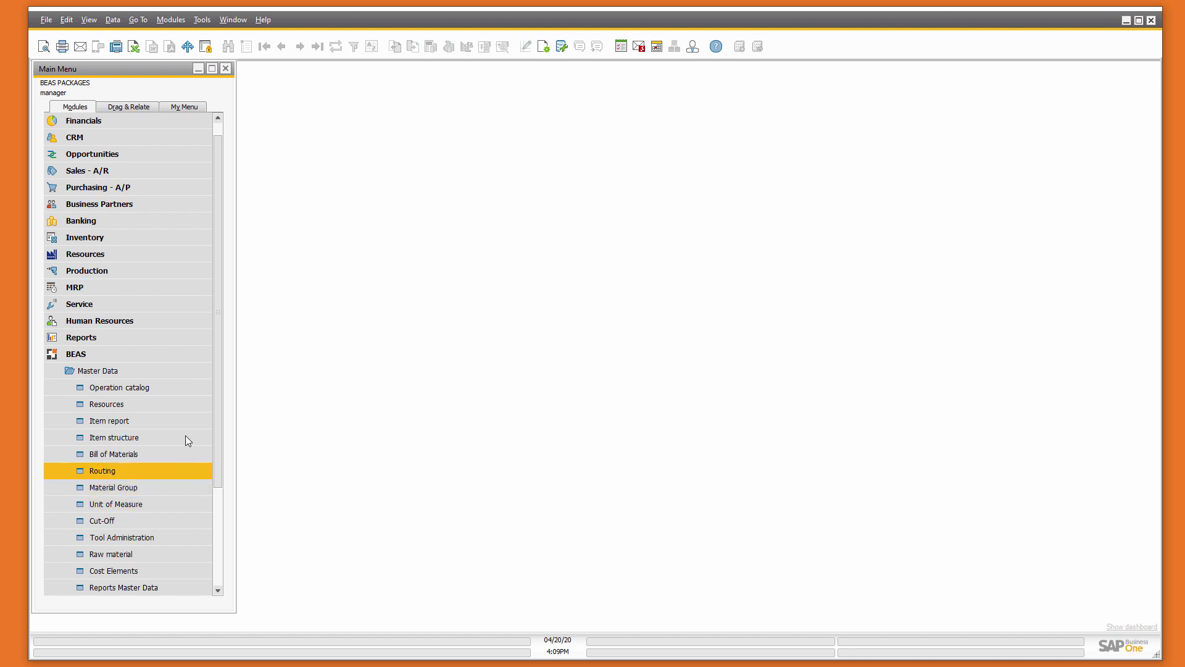
- Check where operation BPOP01 is cross-referenced, close the catalog, and expand BEAS Production
left_click(118, 387)
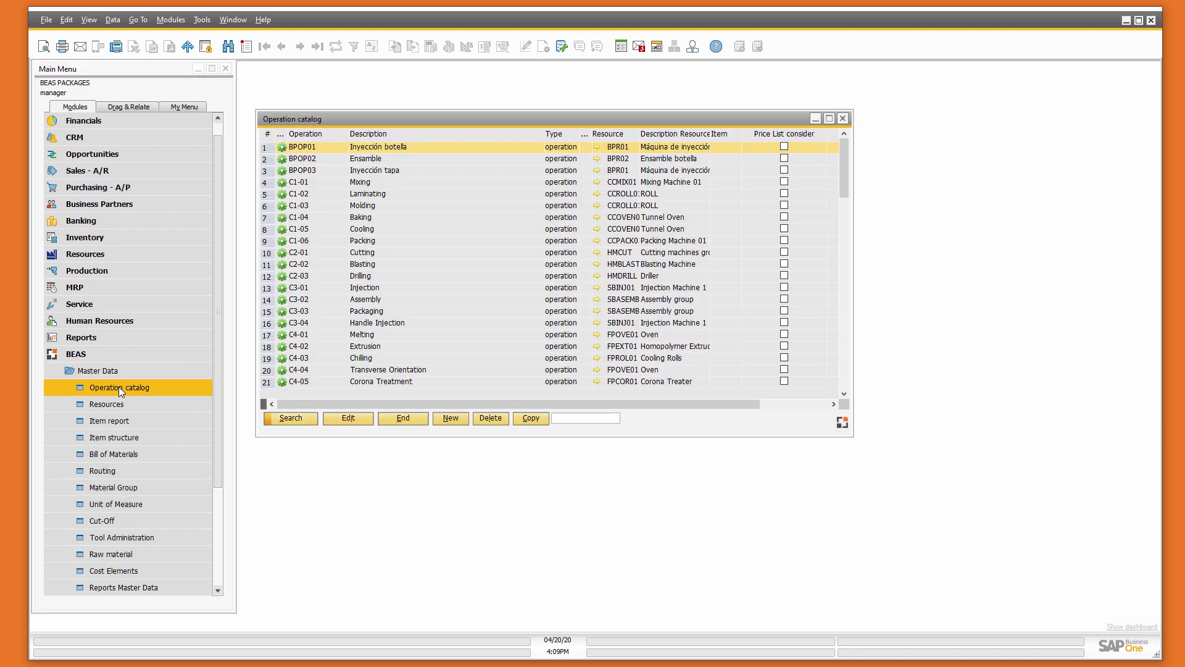
right_click(331, 262)
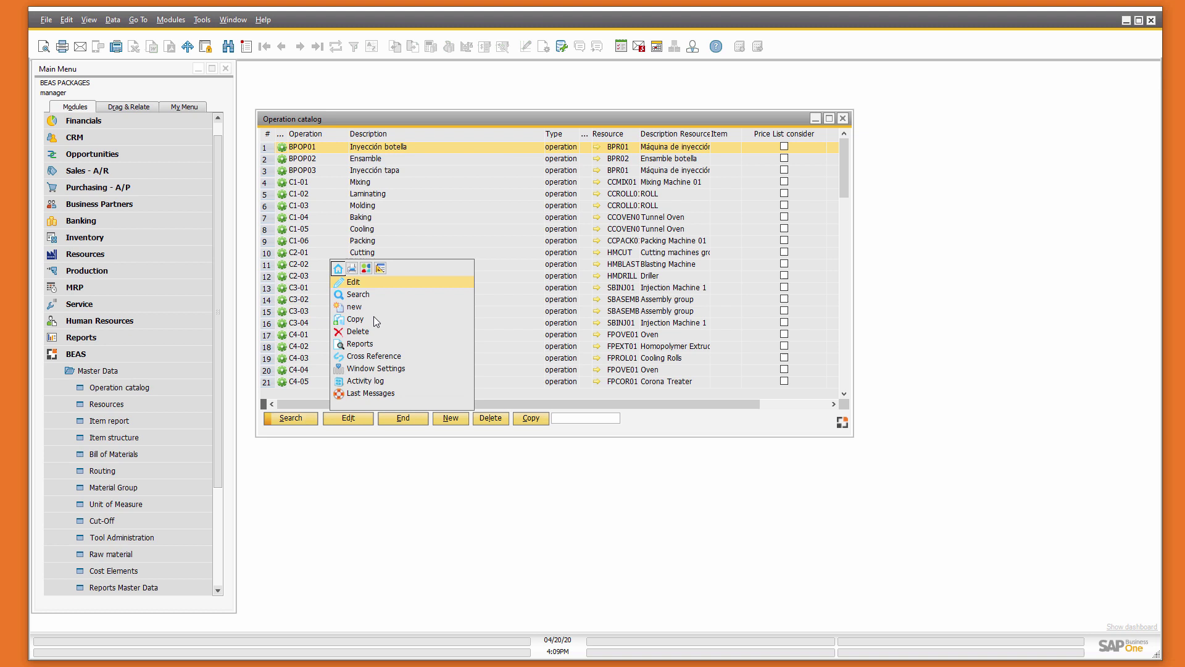
left_click(371, 356)
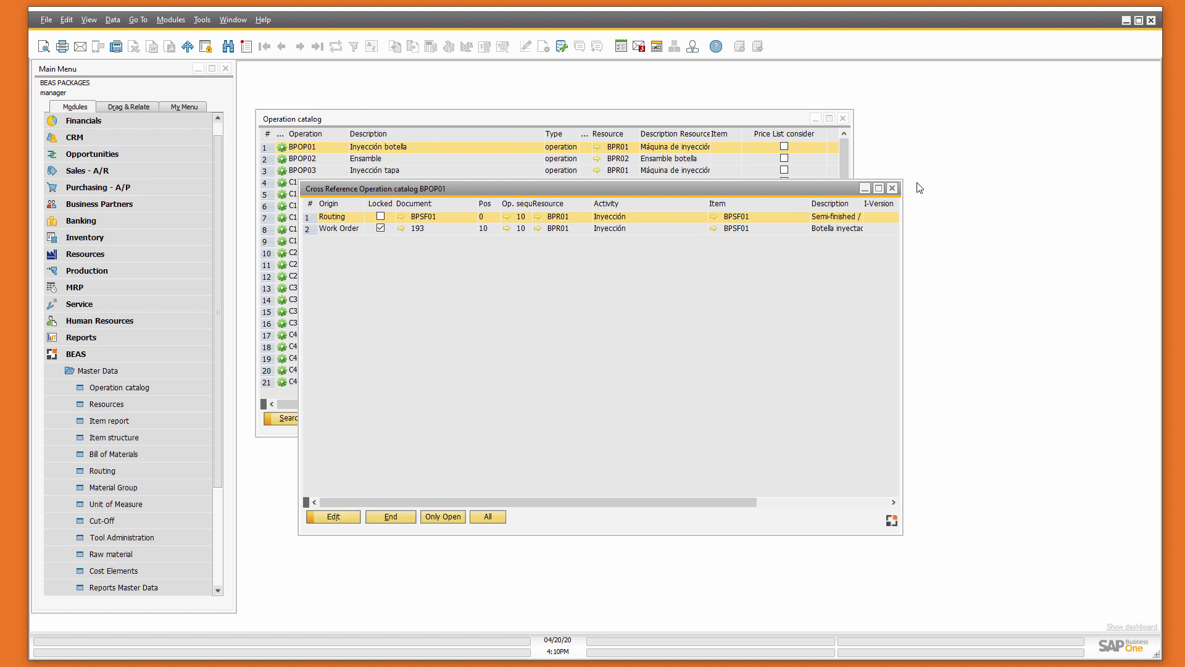
left_click(97, 370)
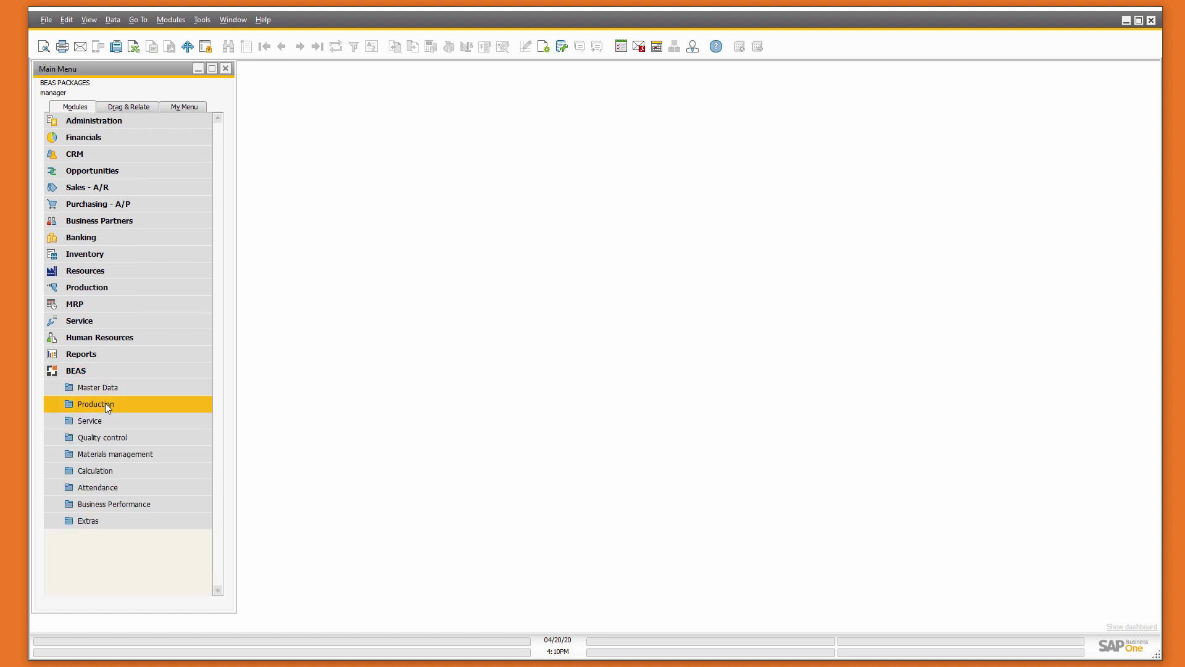
left_click(105, 403)
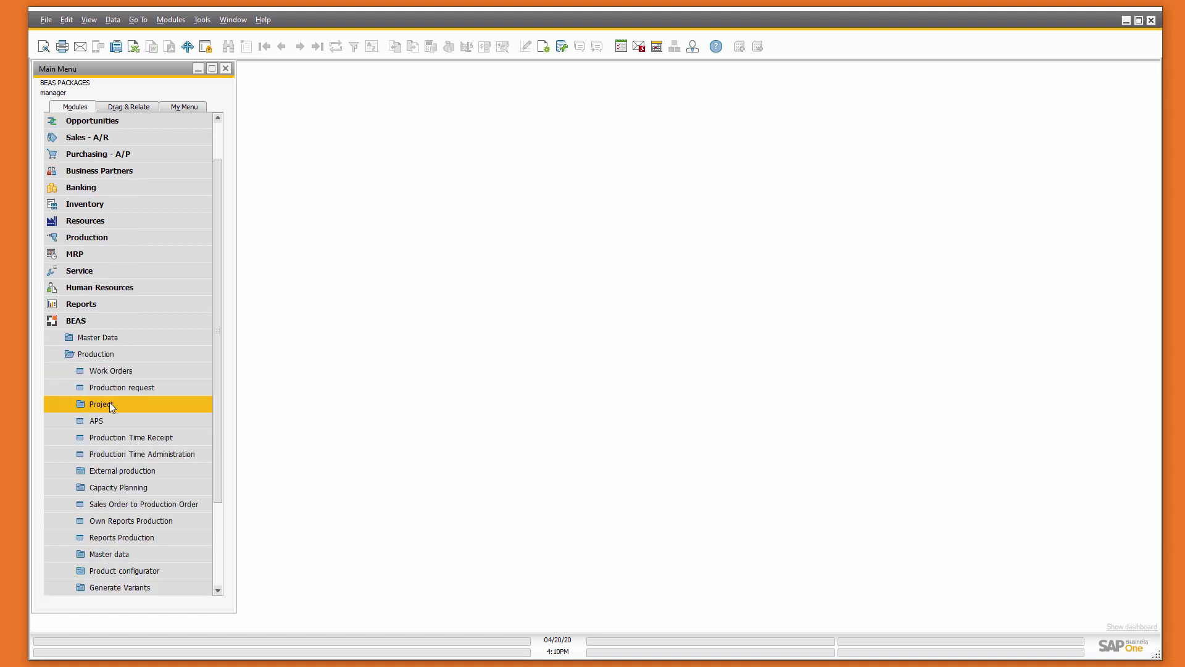
left_click(141, 372)
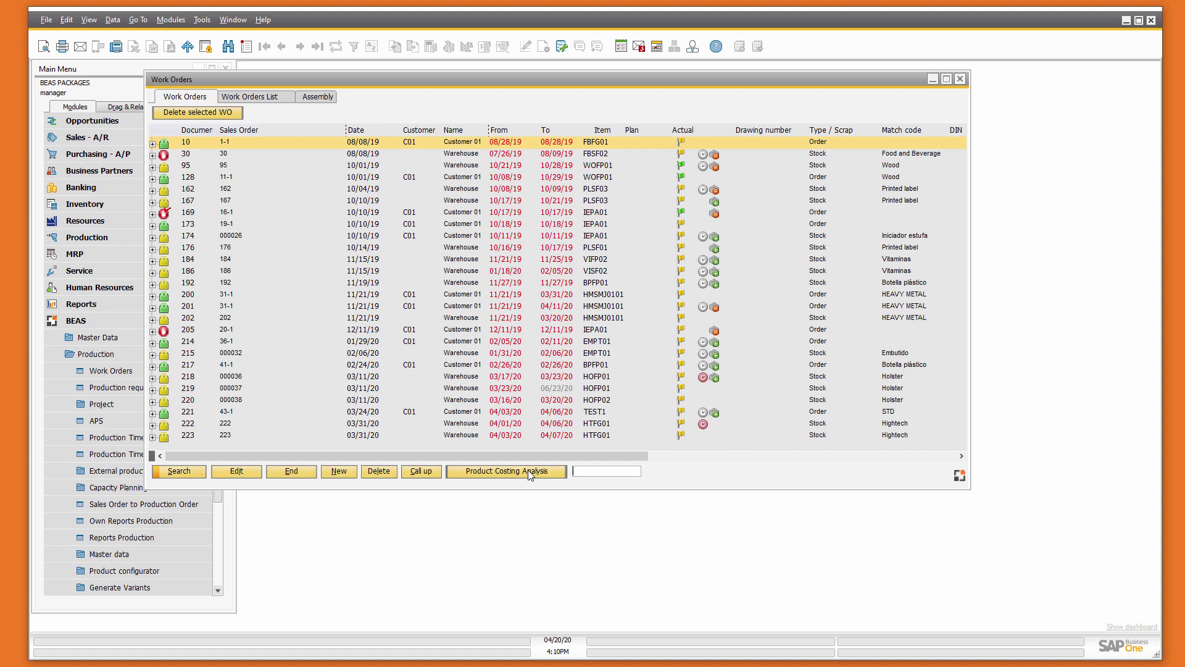
left_click(528, 469)
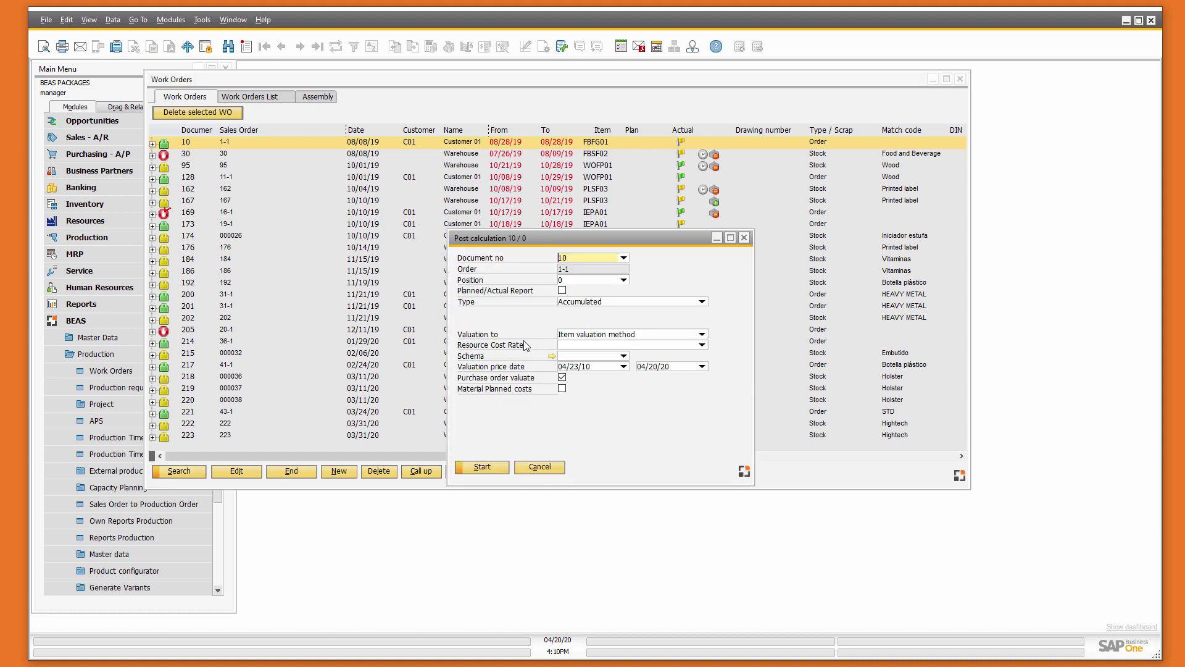
left_click(491, 467)
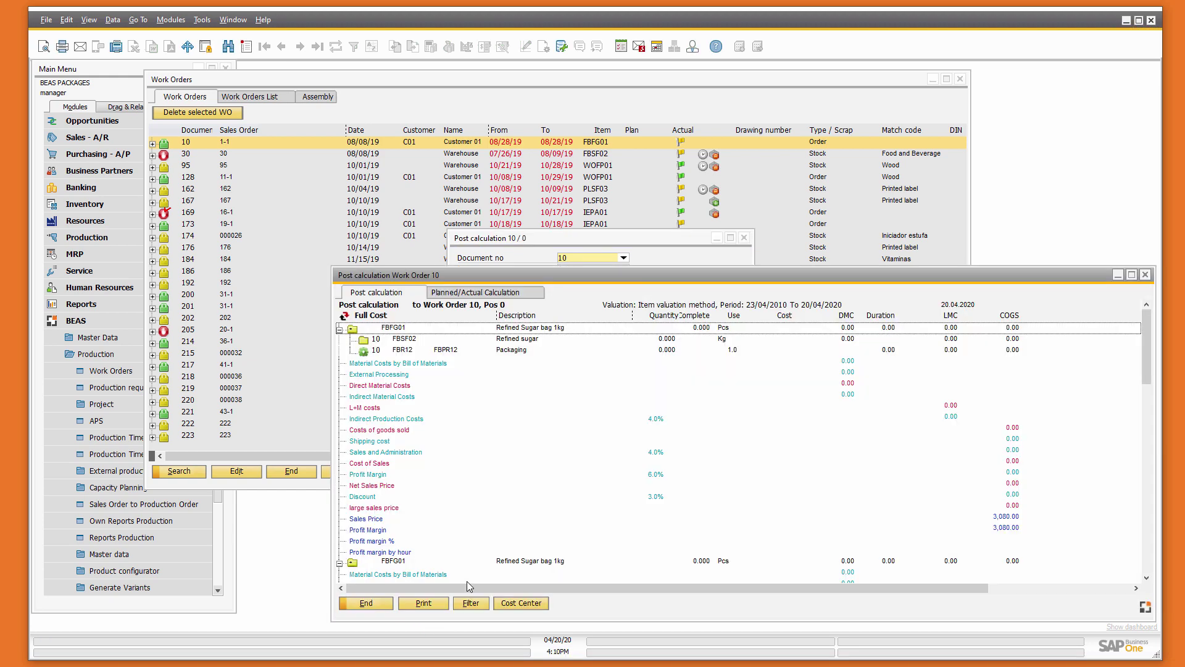
left_click(463, 290)
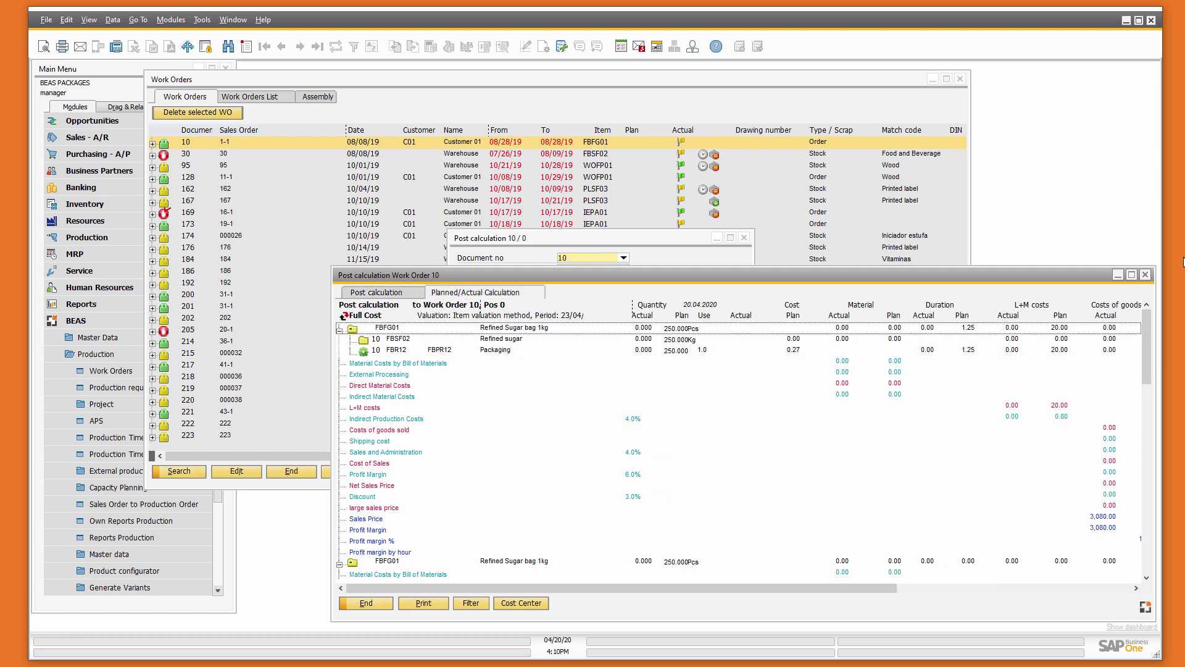
left_click(1145, 276)
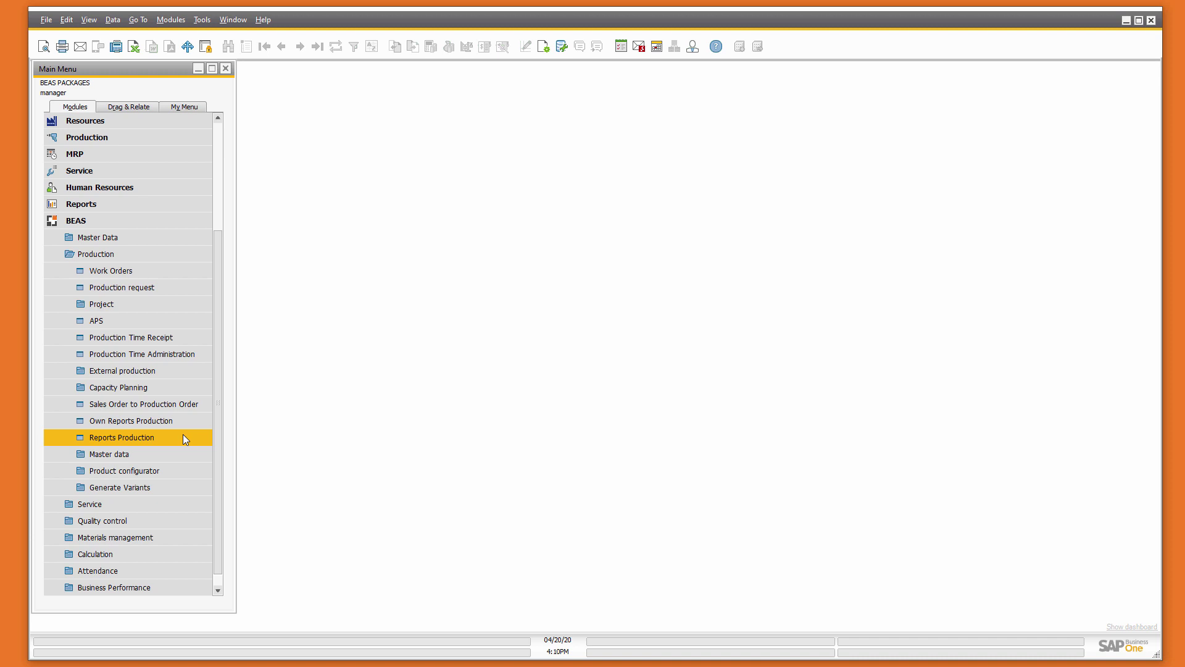
- Open Batch tracing under Materials management > Batches and trace item BPFP01, batch 1911-00727
left_click(161, 536)
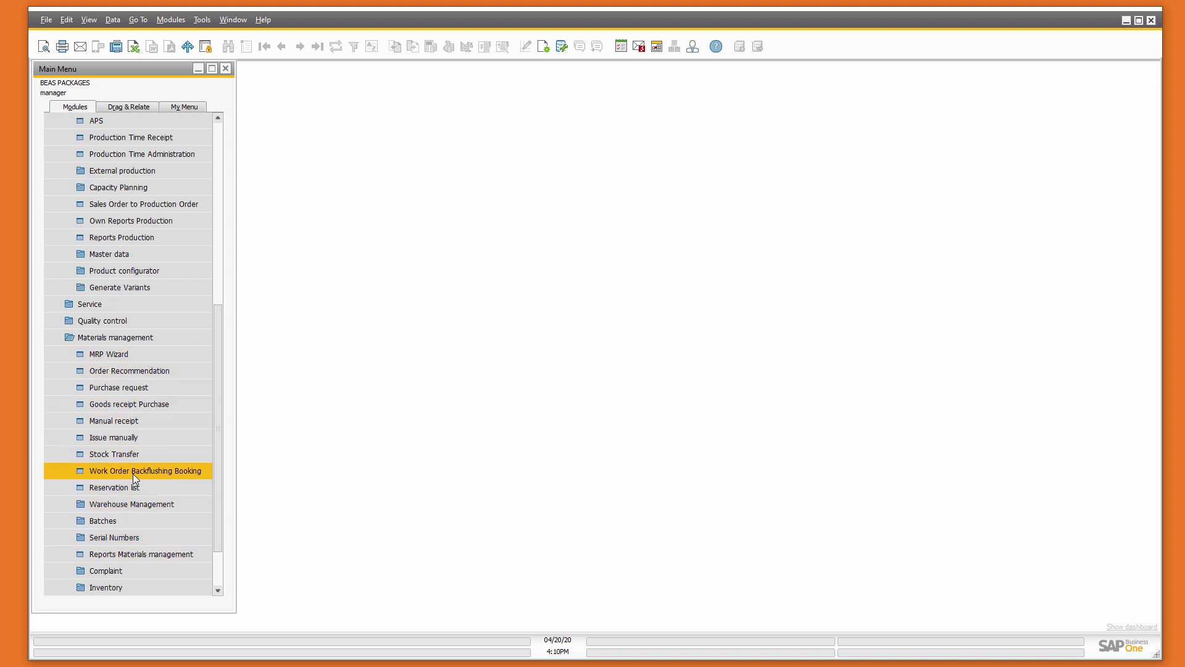
left_click(148, 524)
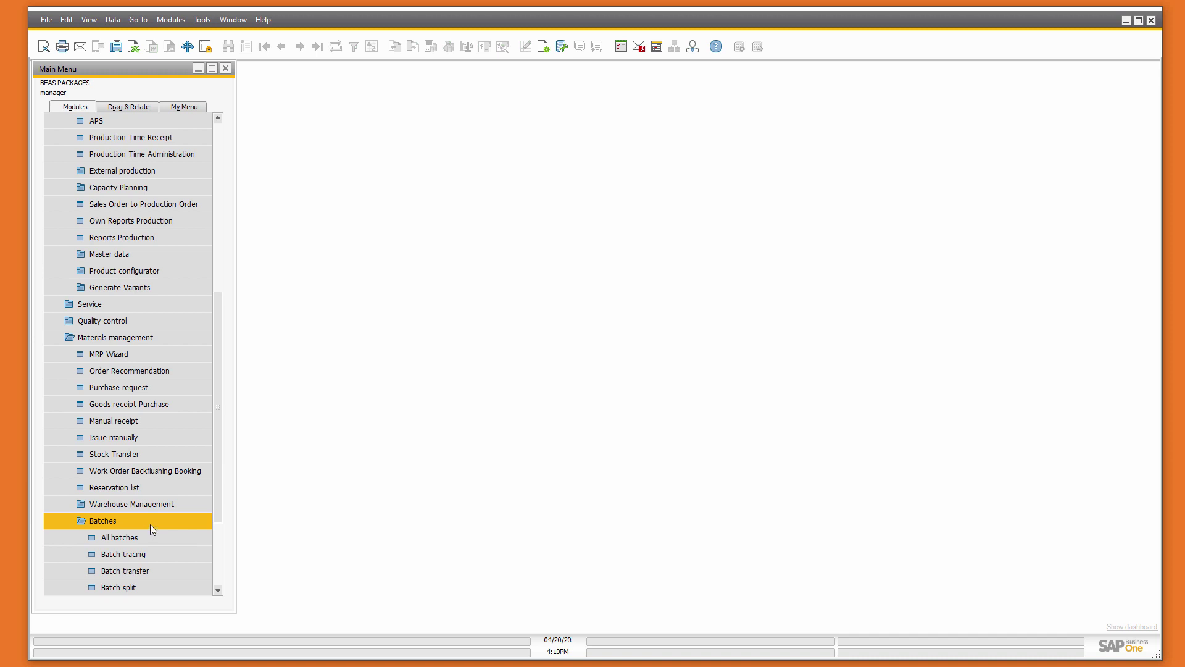
left_click(158, 559)
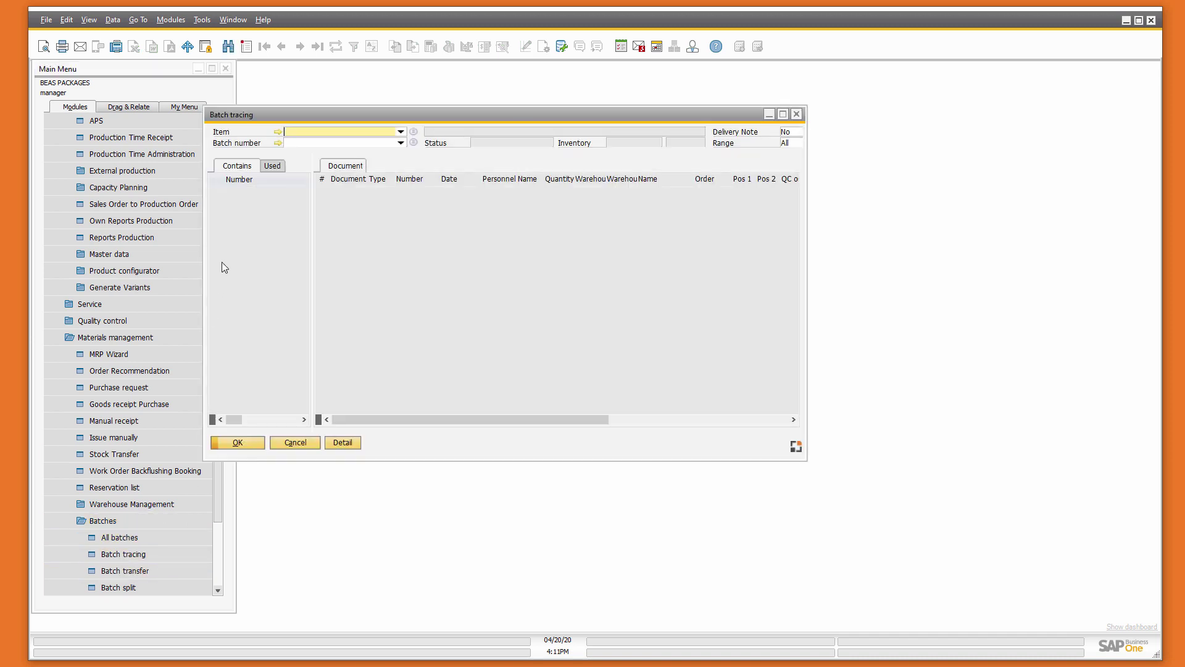
left_click(401, 131)
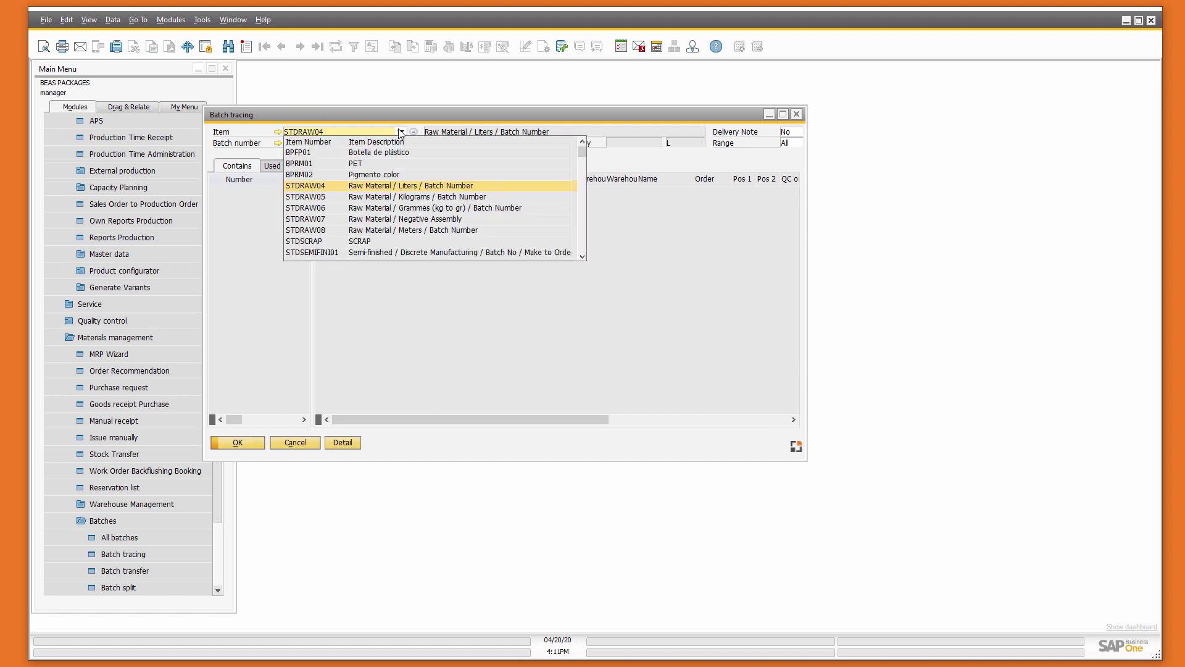
left_click(405, 153)
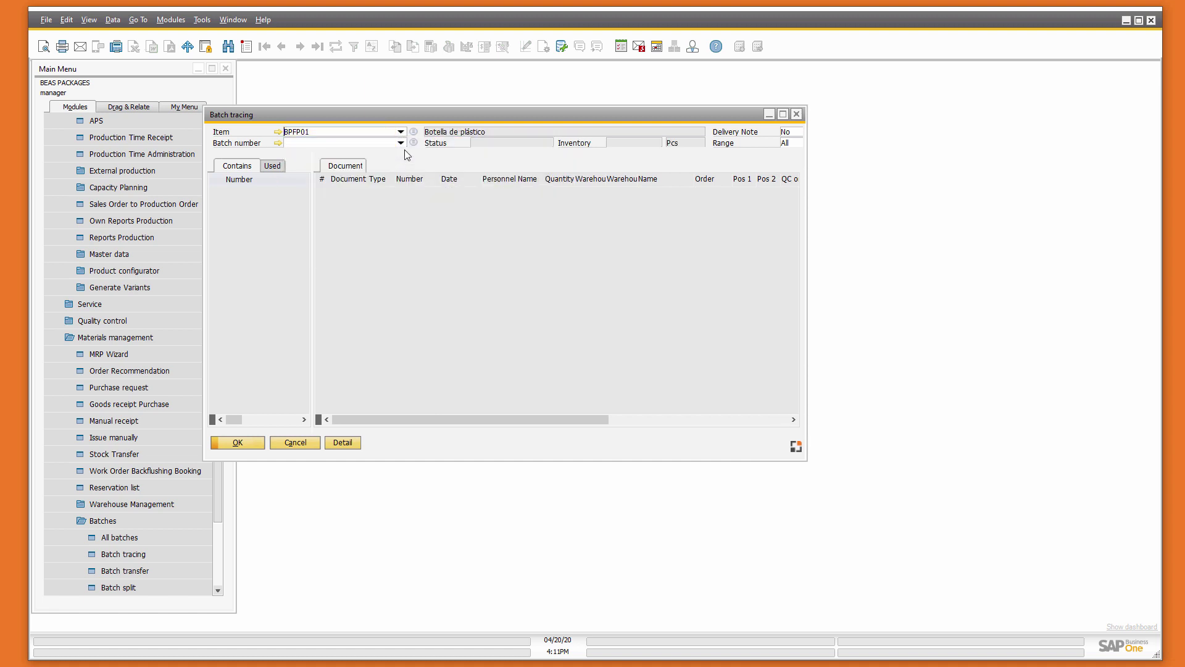
left_click(401, 144)
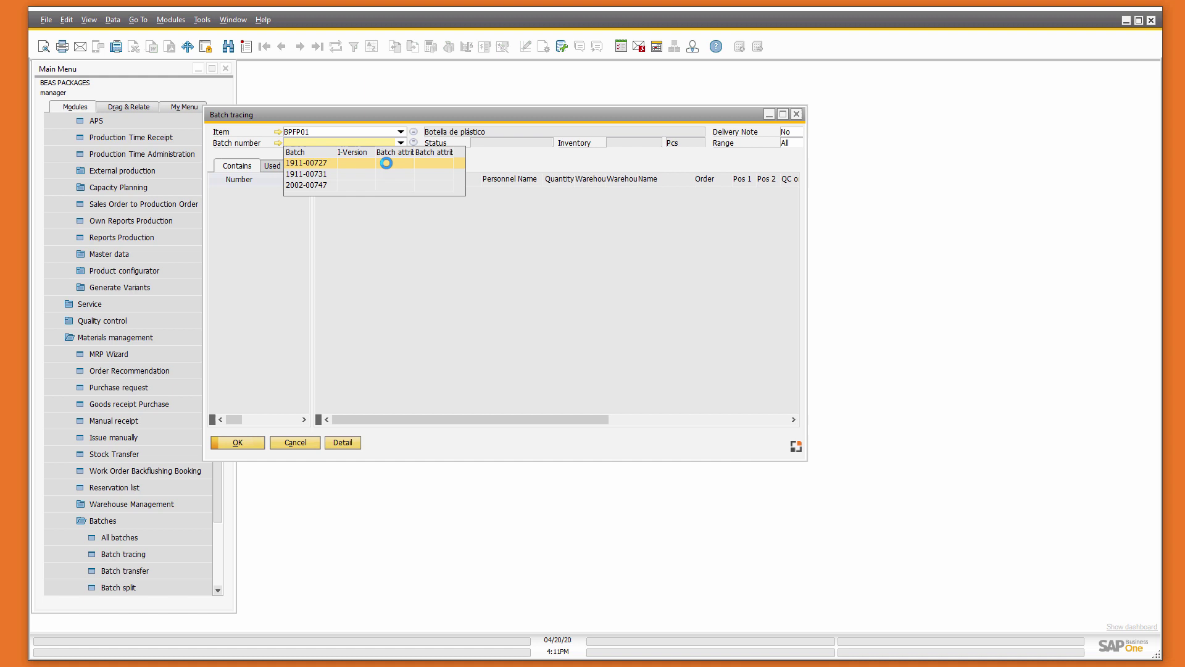
left_click(386, 162)
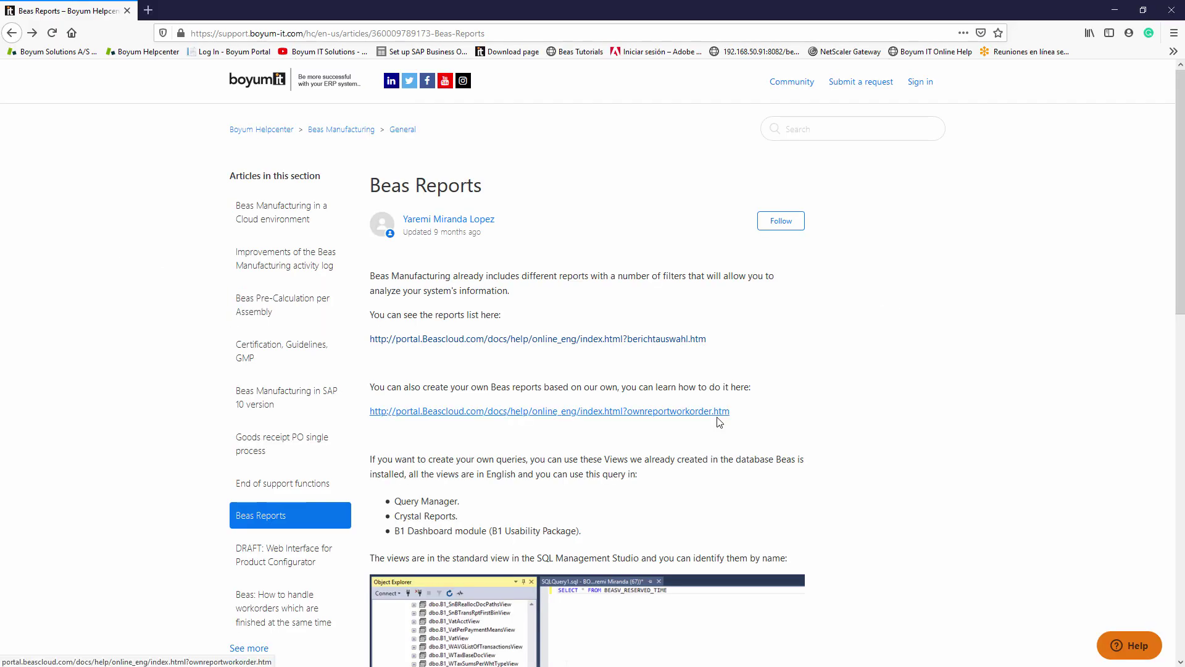
- Browse the online help's reports list, then the Master data and Calculation reports pages
left_click(629, 339)
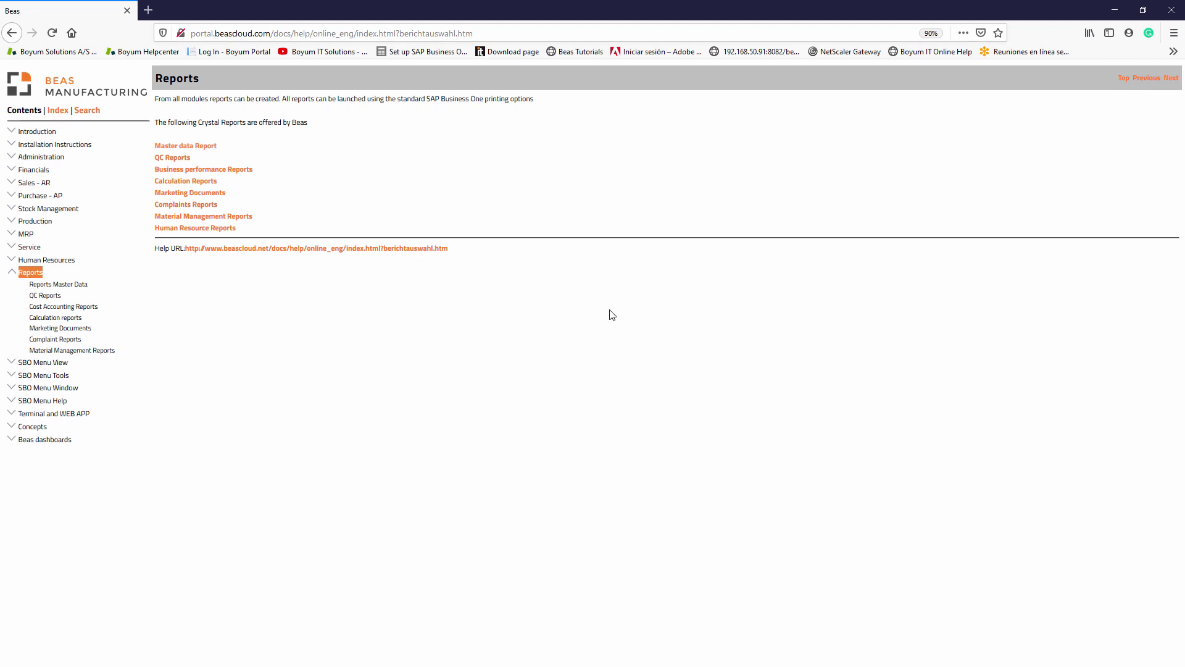
left_click(200, 146)
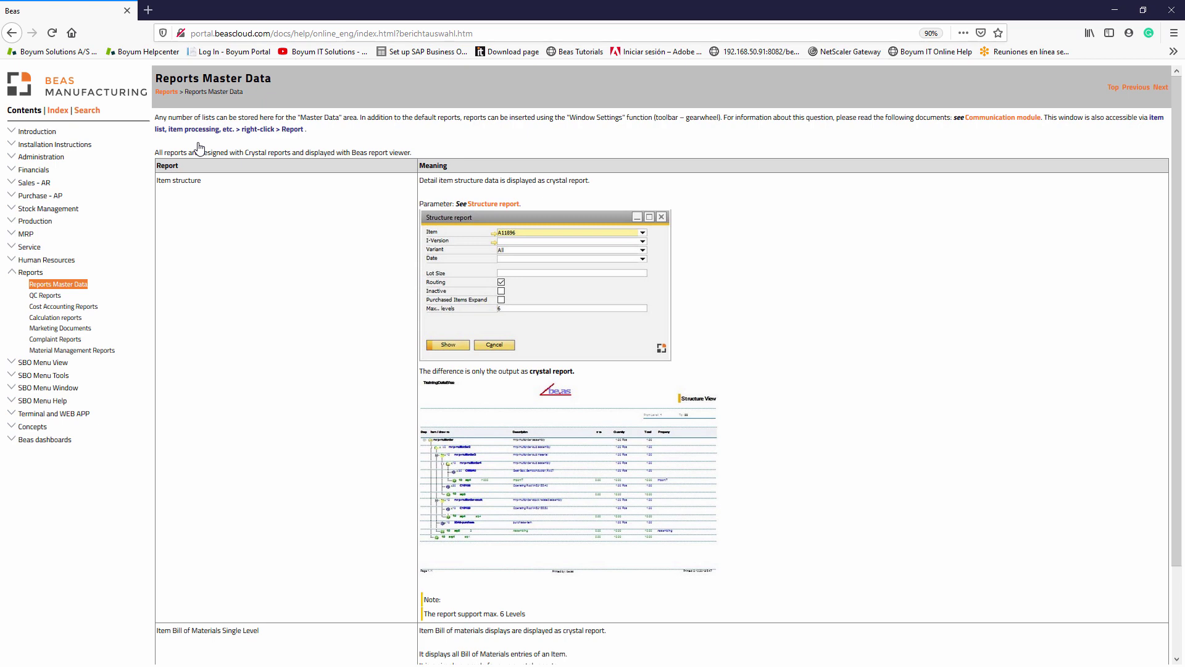
left_click(72, 318)
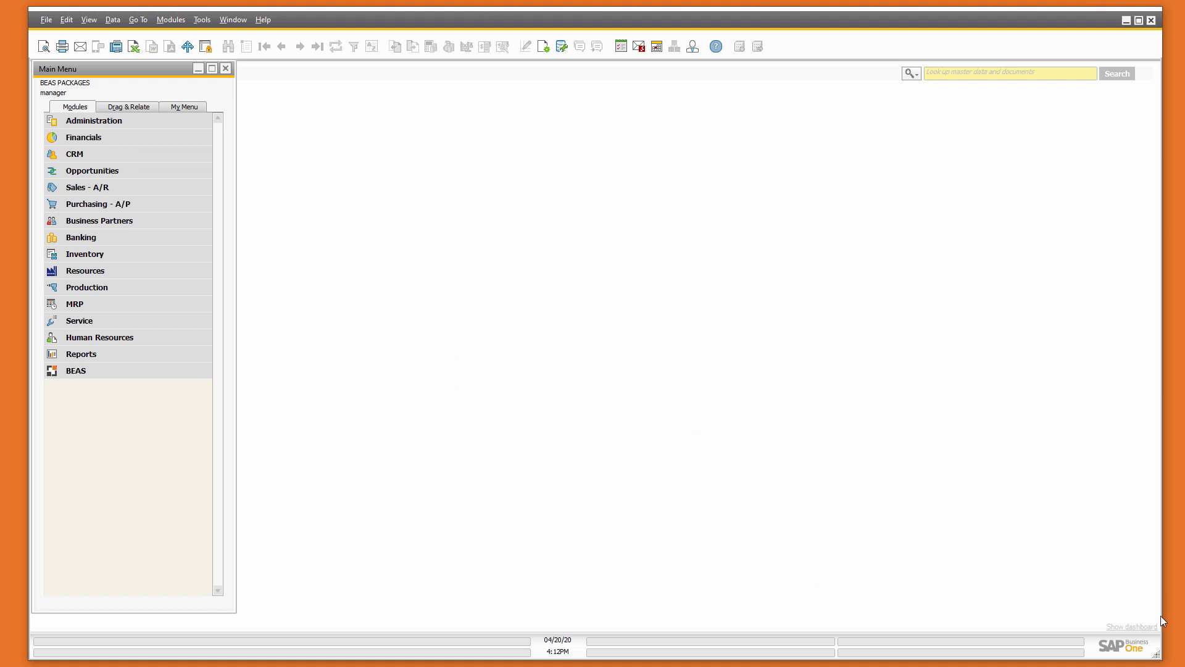
- Step through the beas and Beas - Planning dashboards to the Beas - Resource dashboard
left_click(1140, 627)
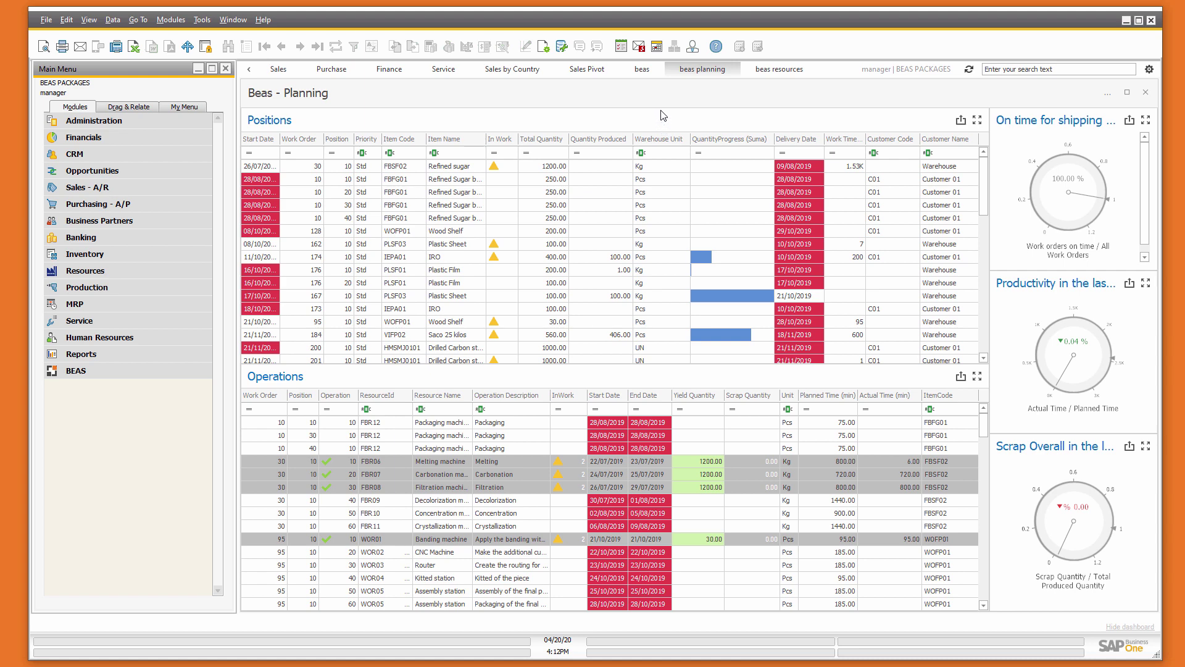
left_click(645, 71)
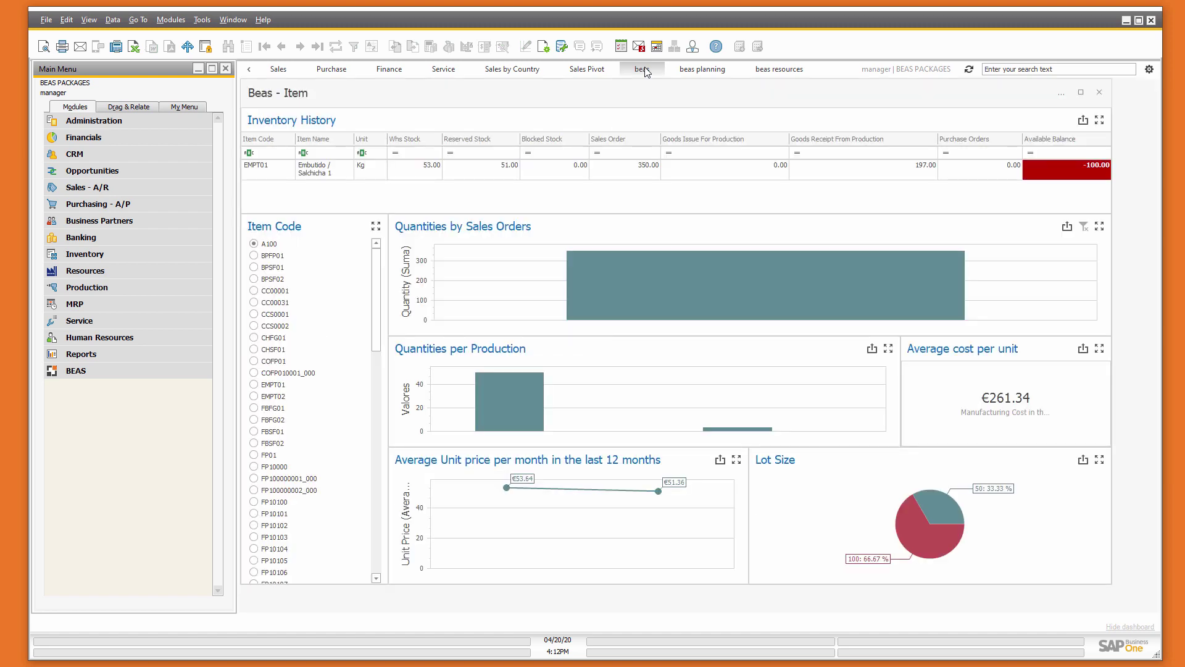
left_click(689, 73)
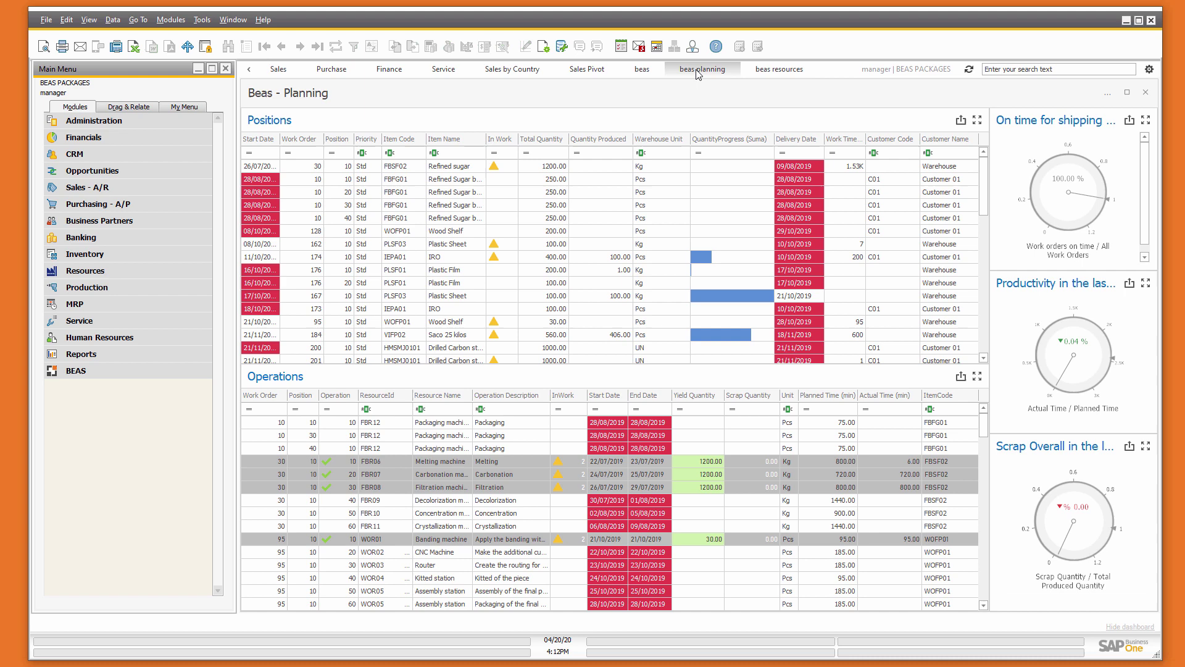
left_click(776, 70)
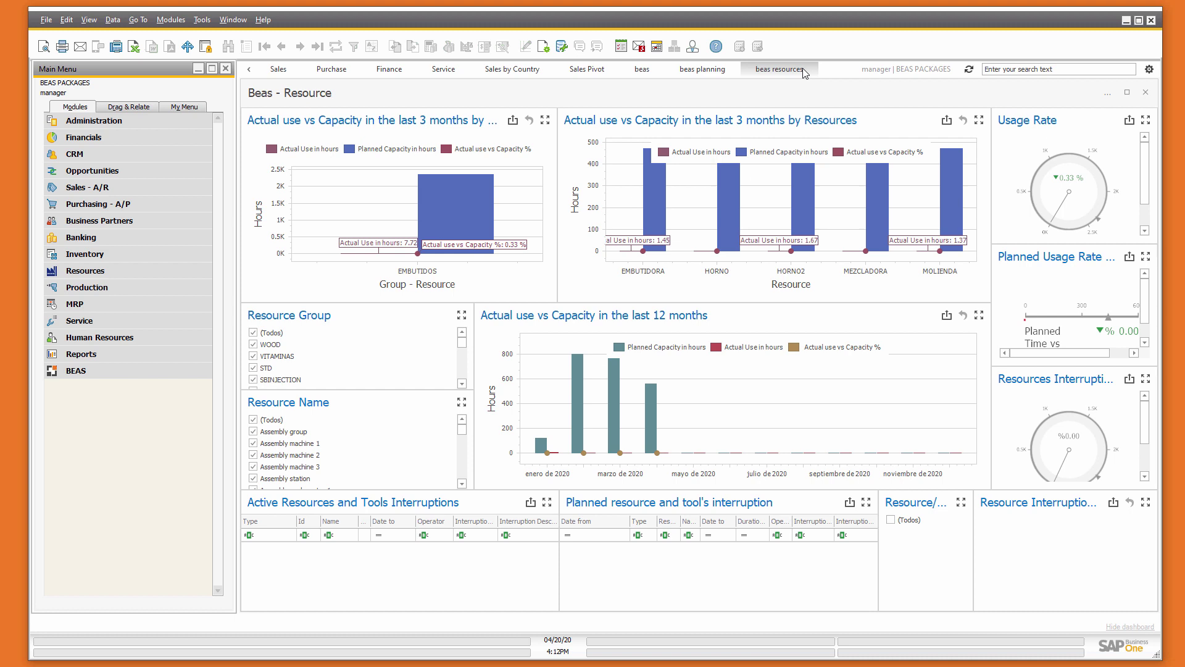
- Uncheck VITAMINAS in the Resource Group filter and open the dashboard scheduling setup
left_click(253, 356)
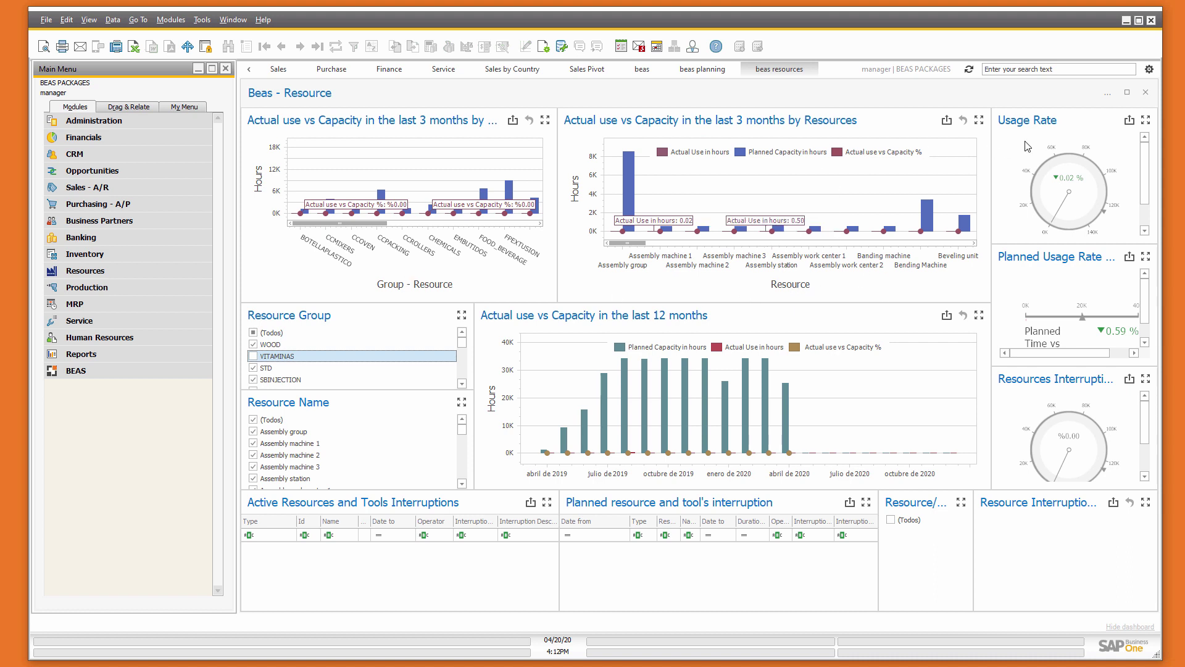
left_click(1108, 92)
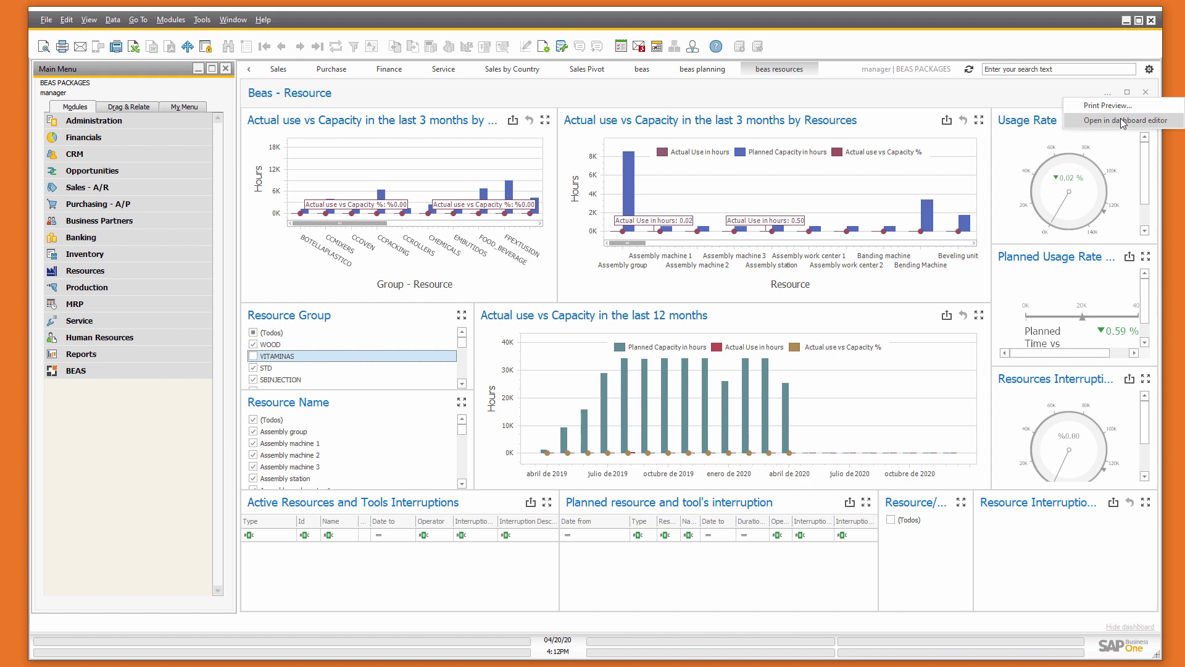
left_click(1117, 120)
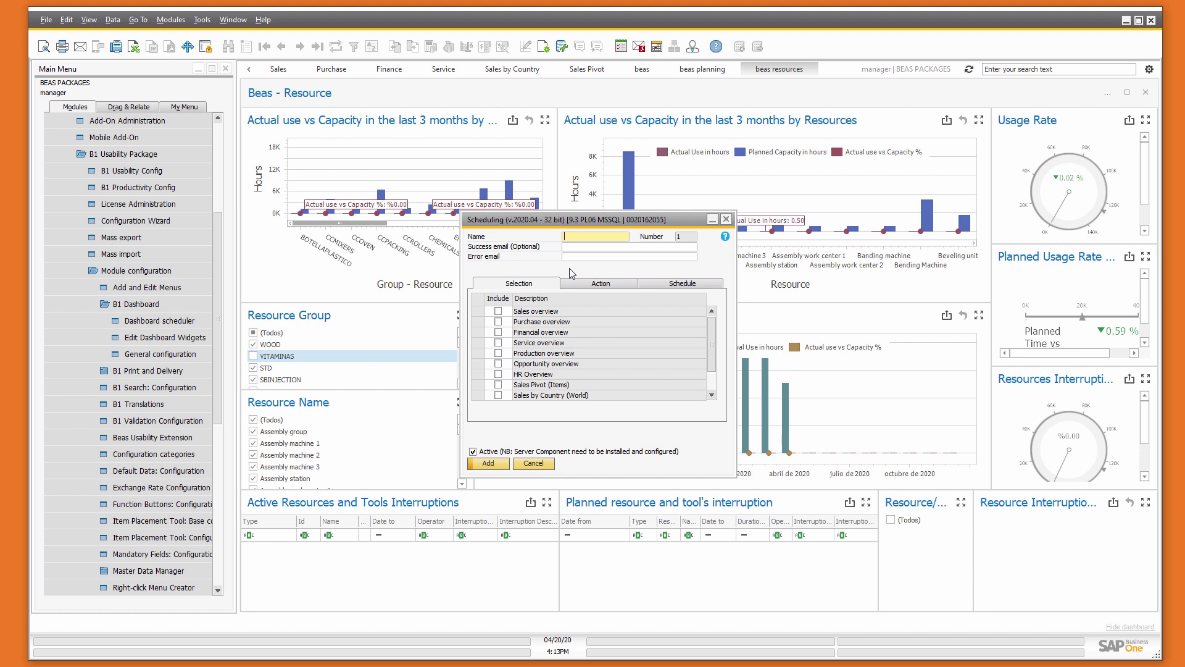
- Keep Email as the schedule action and include the Beas - Planning and Beas - Item dashboards
left_click(590, 283)
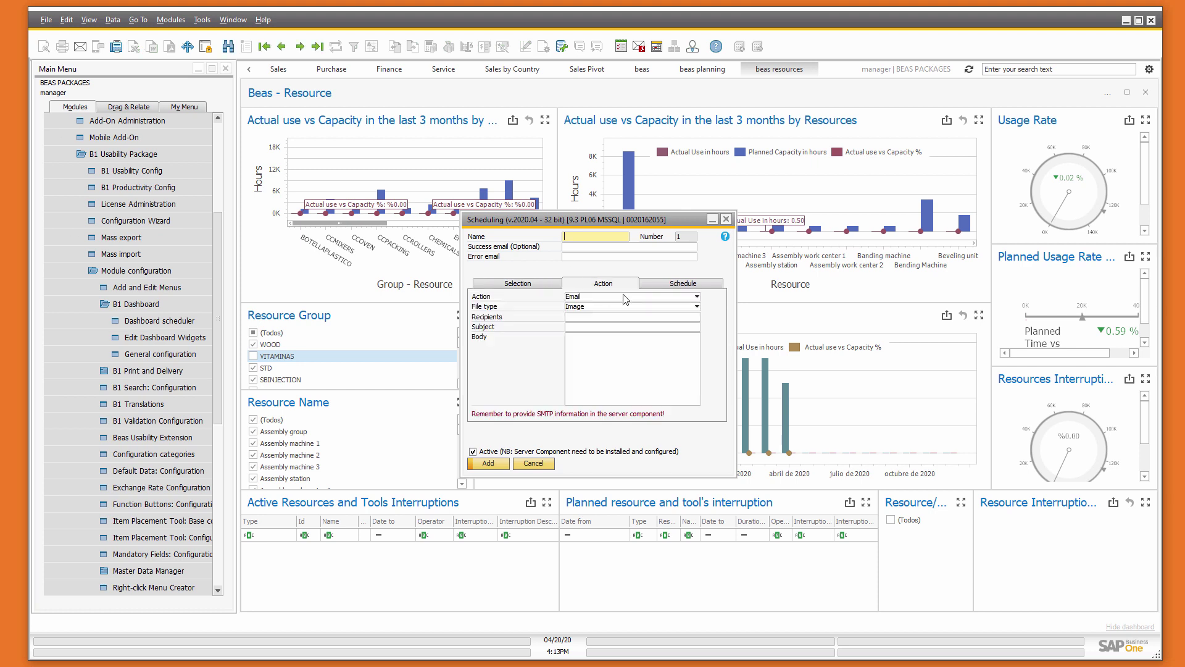
left_click(695, 298)
left_click(698, 299)
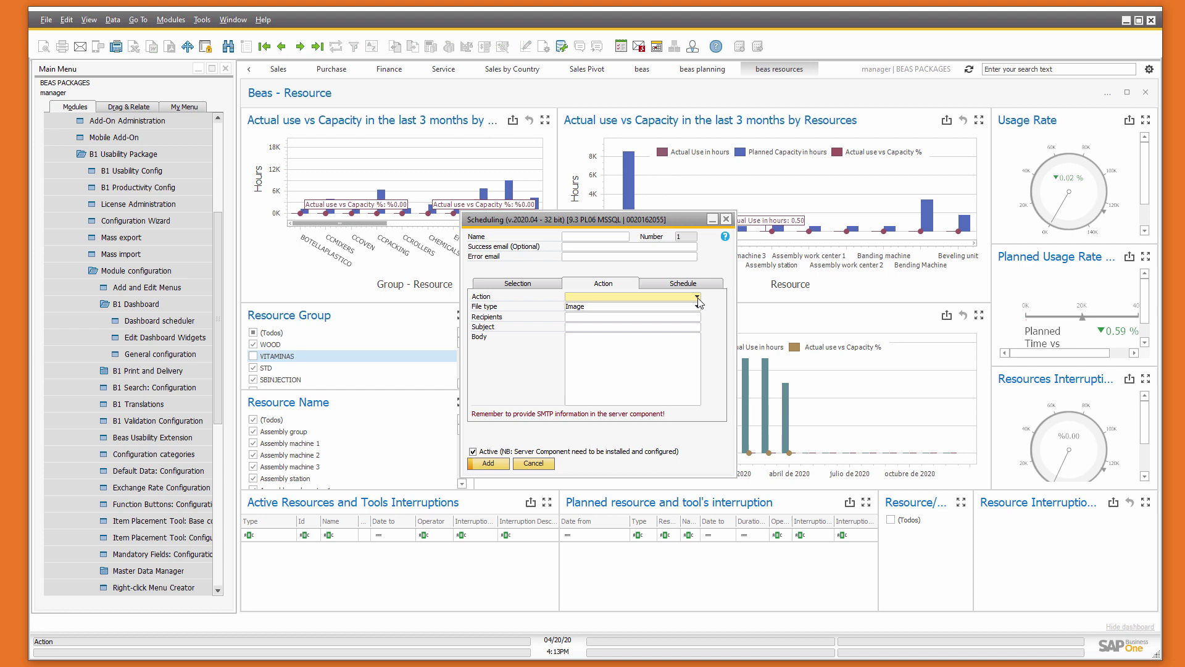
left_click(518, 284)
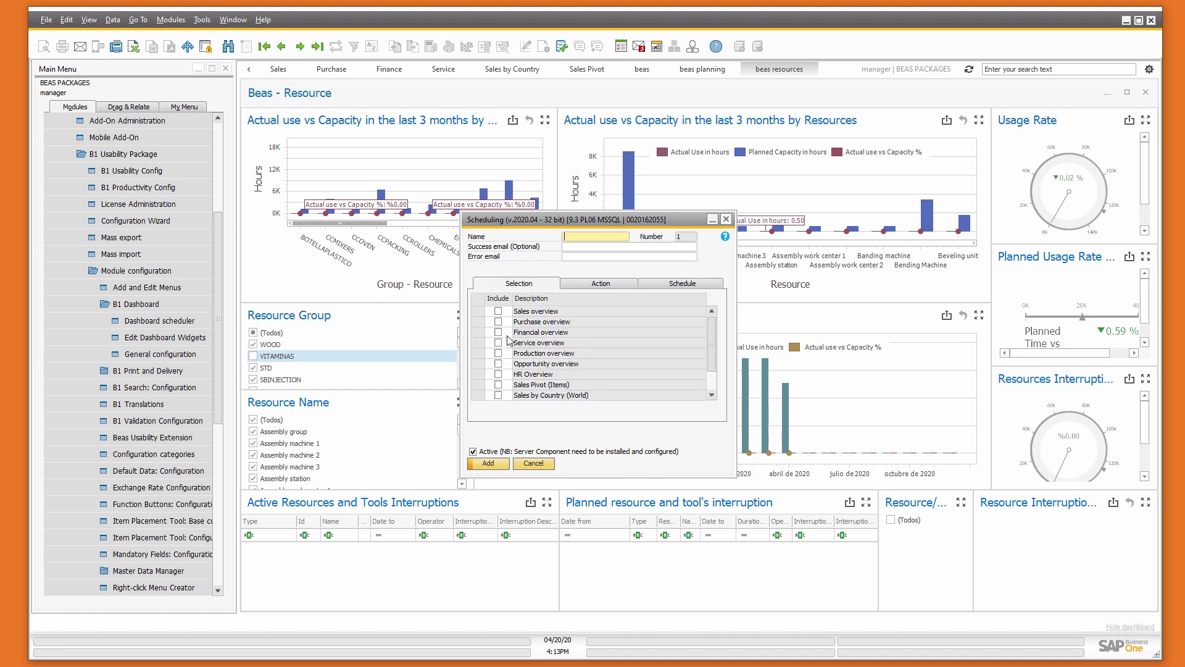
scroll(505, 341, "down", 1)
left_click(499, 374)
left_click(499, 384)
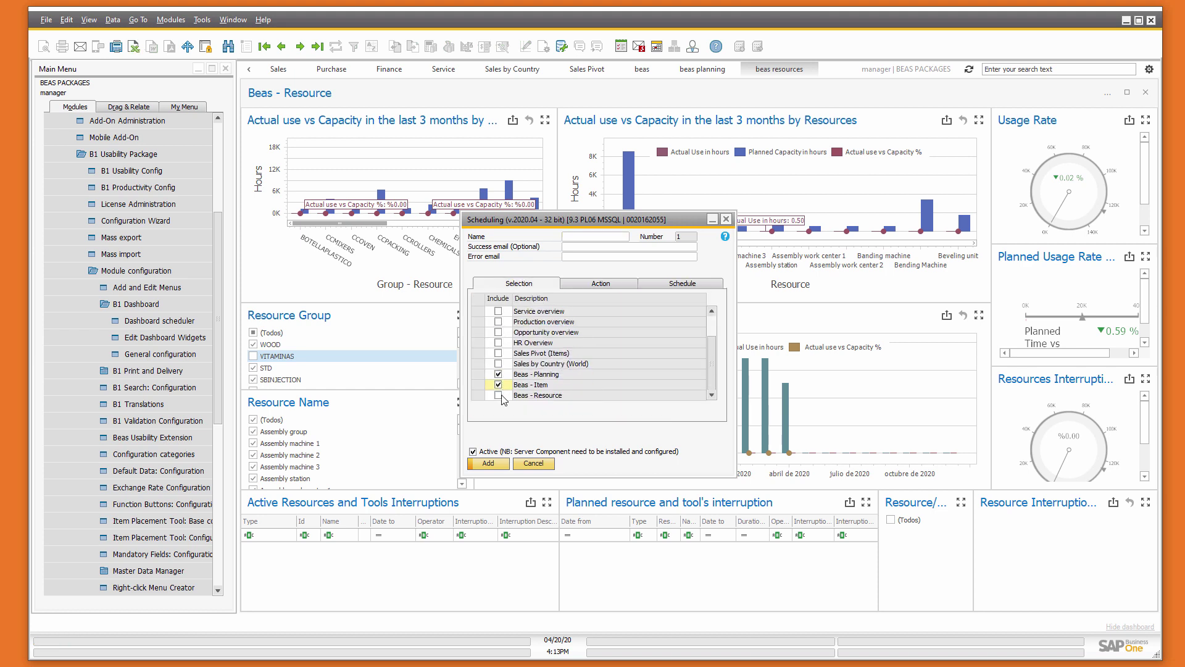
- Set the emailed attachment file type to PDF
left_click(600, 285)
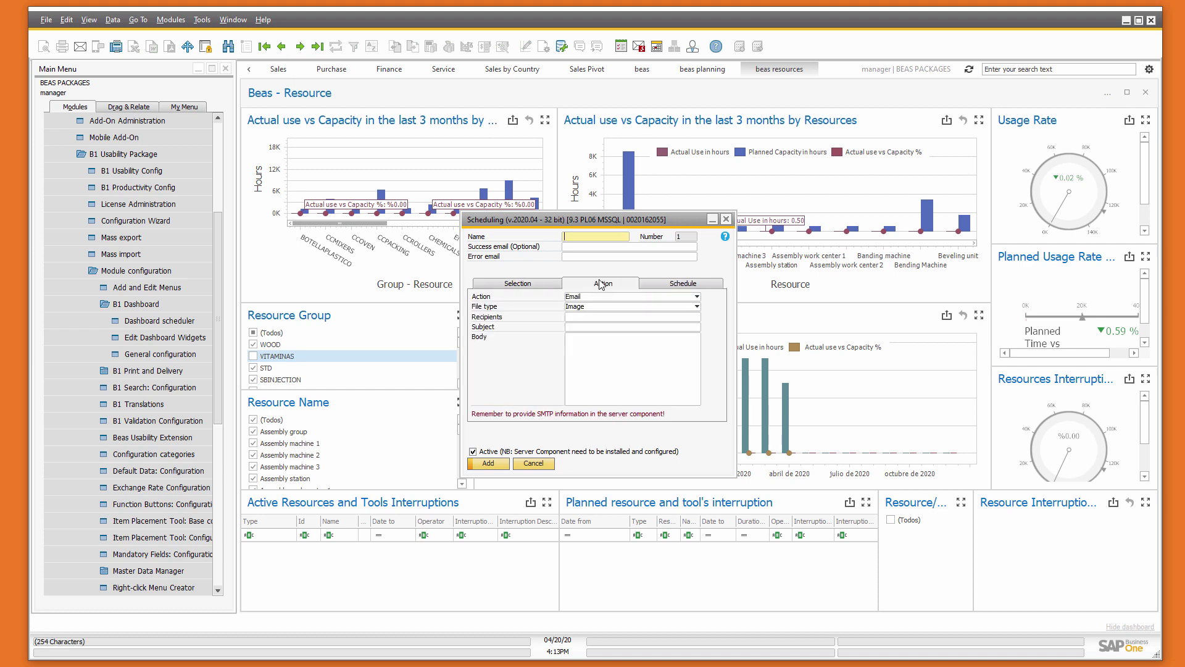
left_click(696, 306)
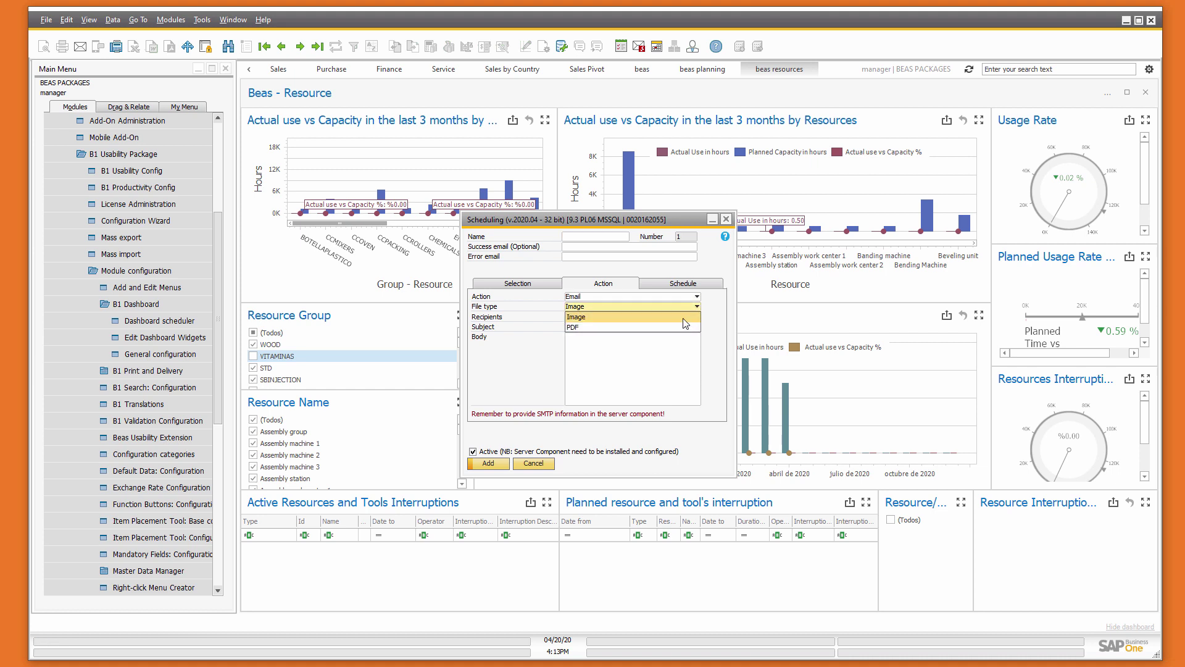
left_click(654, 328)
left_click(620, 325)
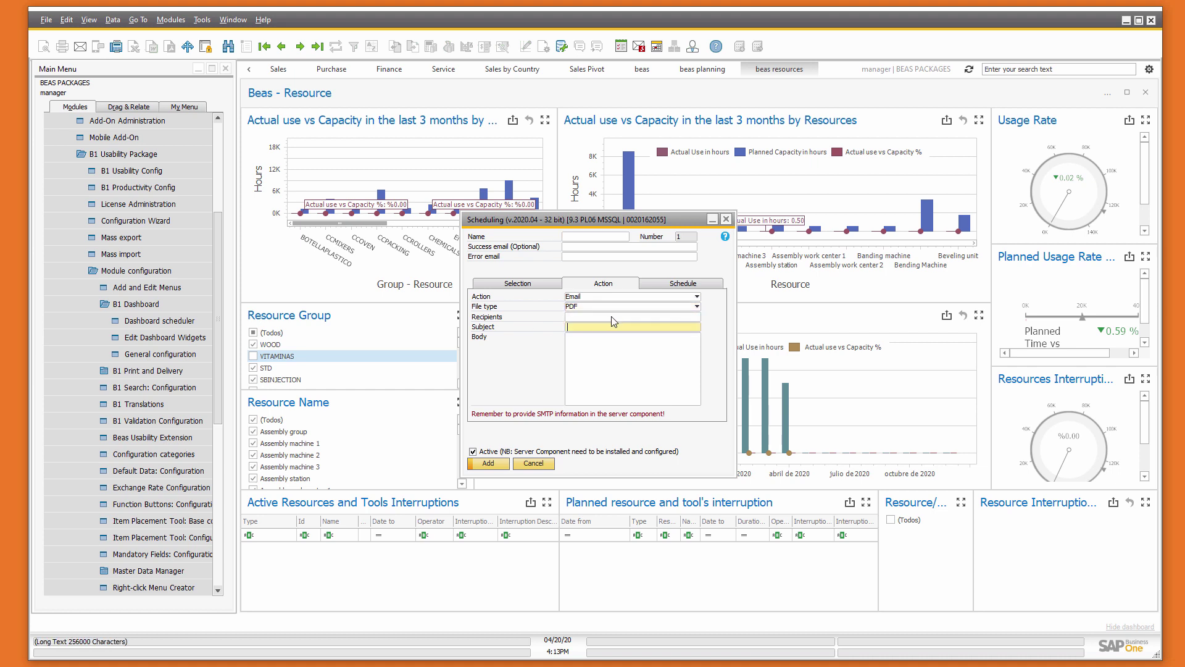
- Make the schedule recur weekly on Mondays with start hour 7
left_click(700, 285)
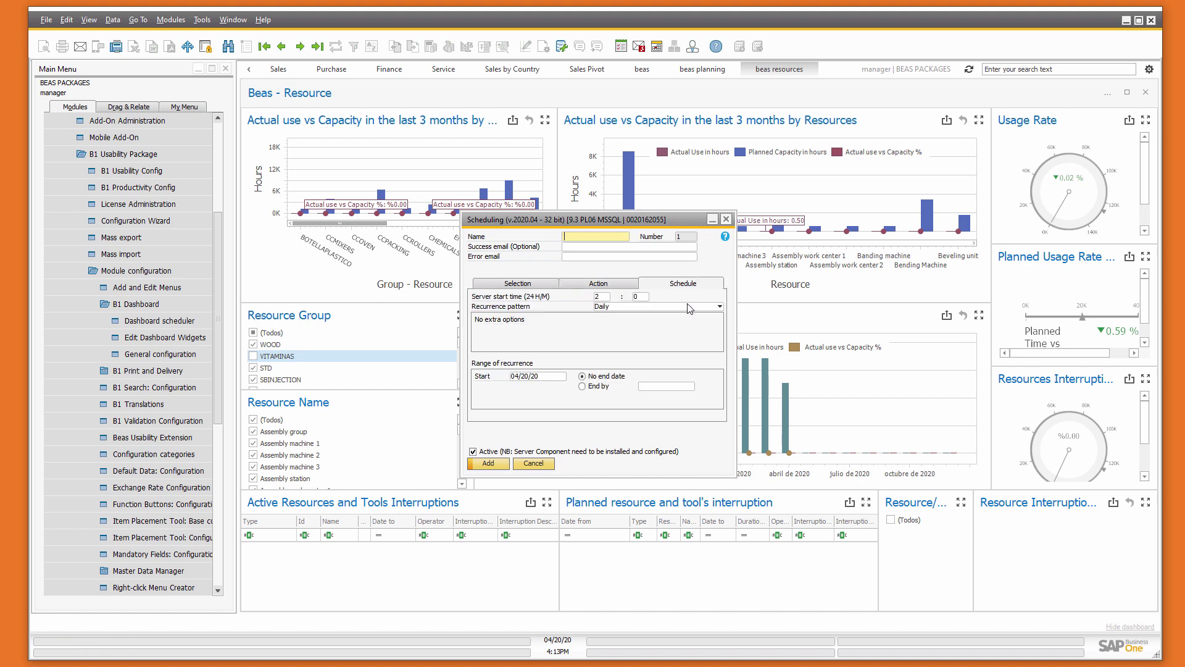
left_click(720, 308)
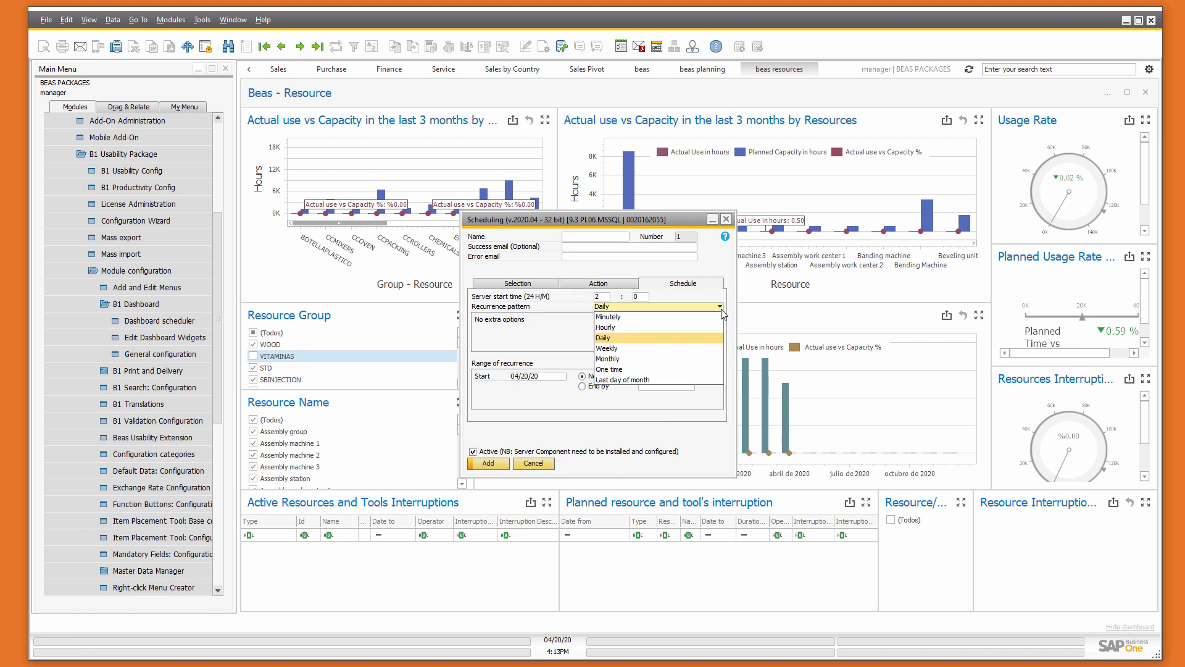
left_click(617, 348)
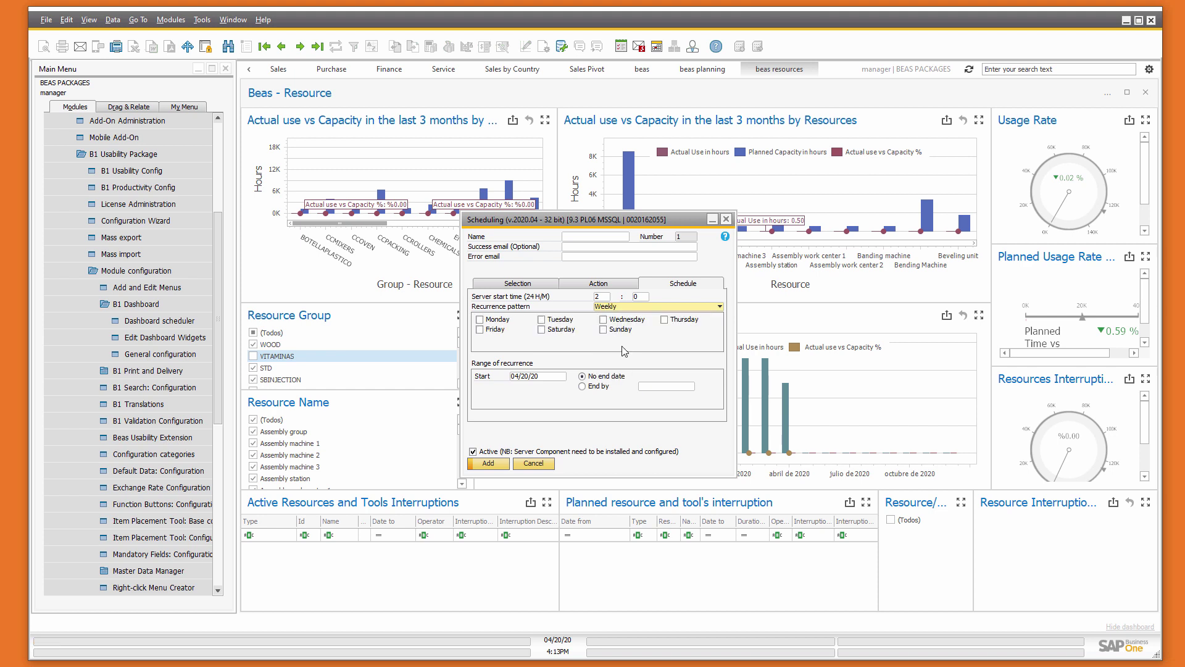
left_click(480, 319)
left_click(600, 298)
type("7")
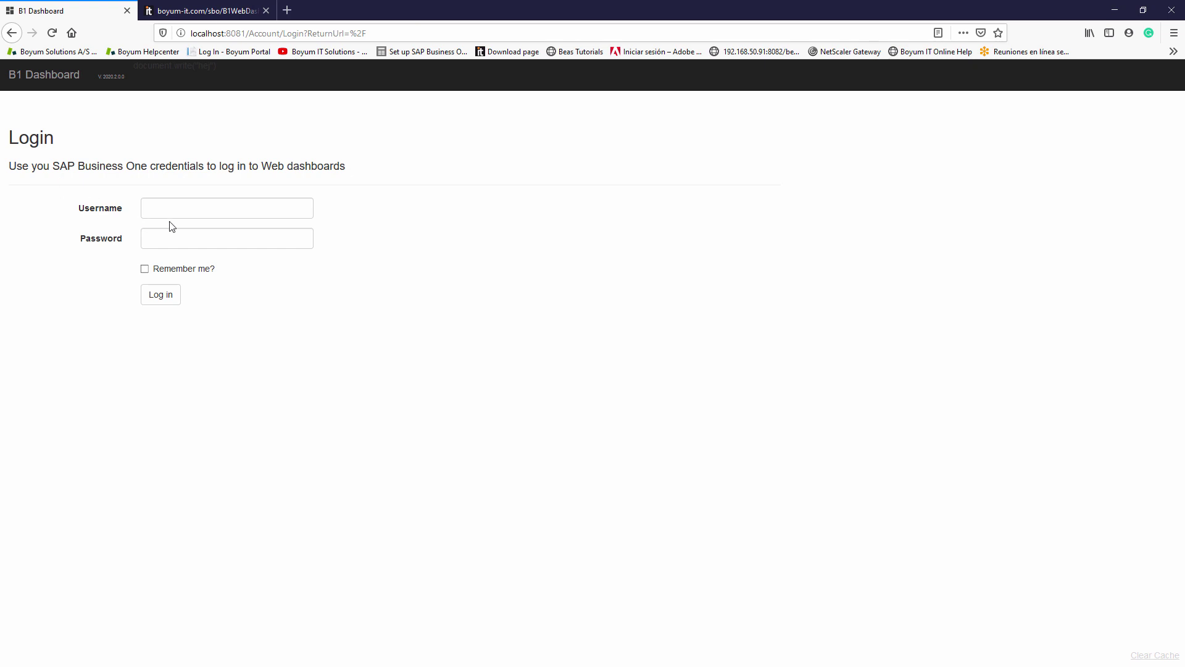
- Log in to B1 Web Dashboard with the B1 username and password, then open Beas - Planning
left_click(229, 217)
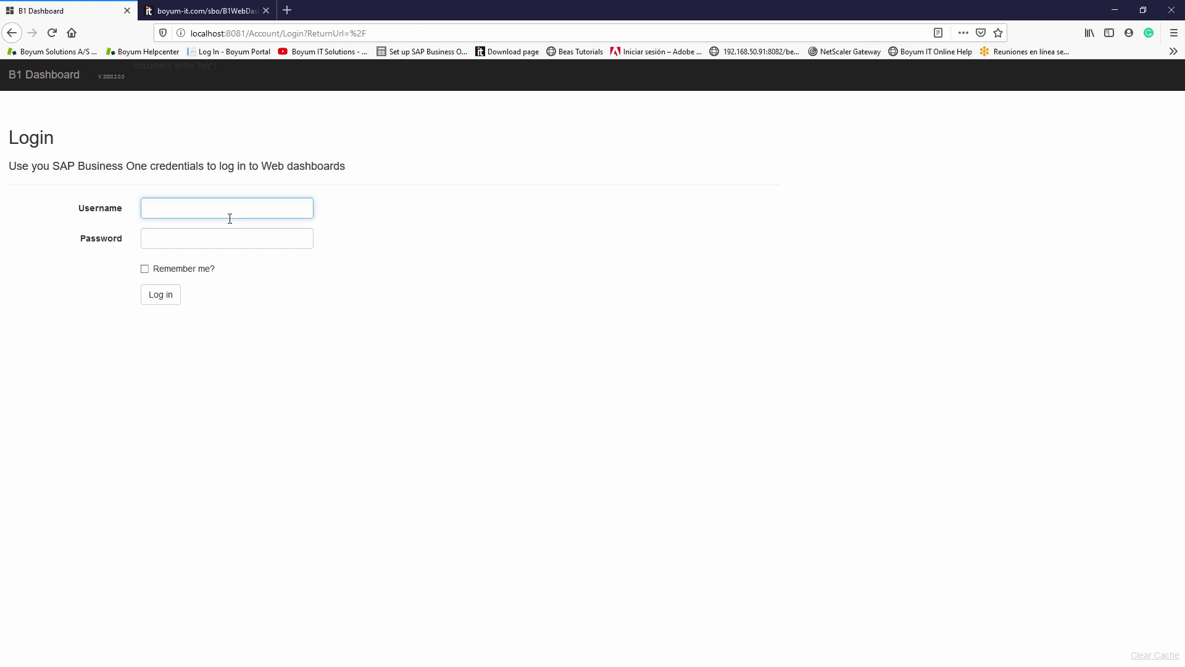
type("manager")
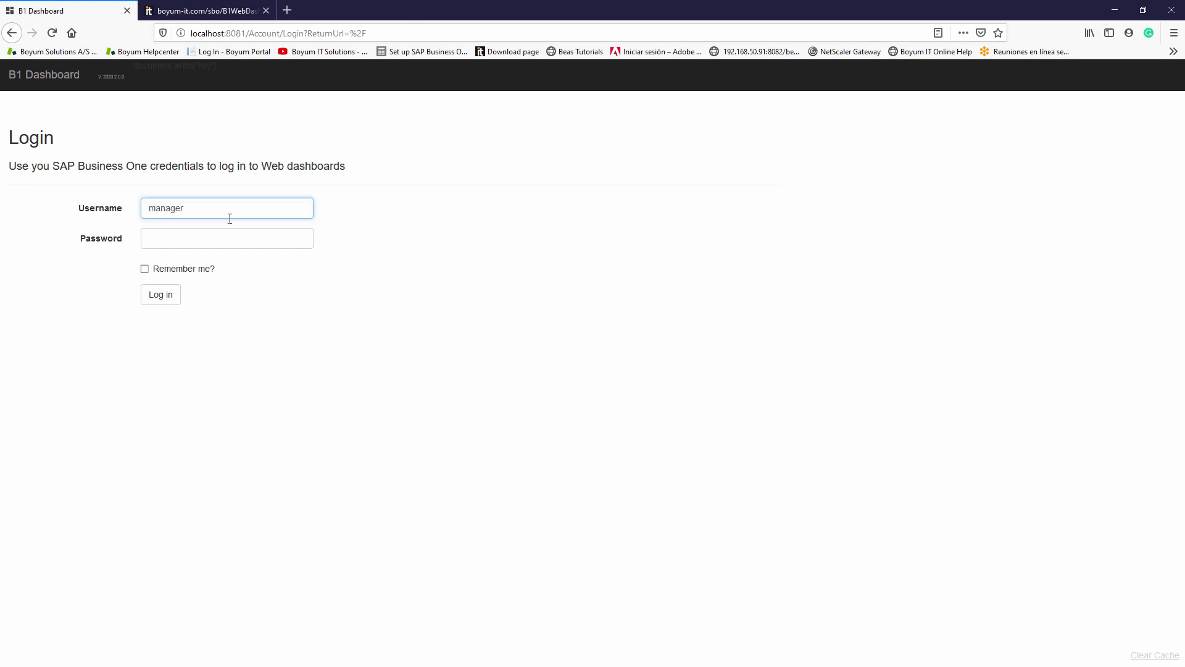
key("Tab")
type("*****")
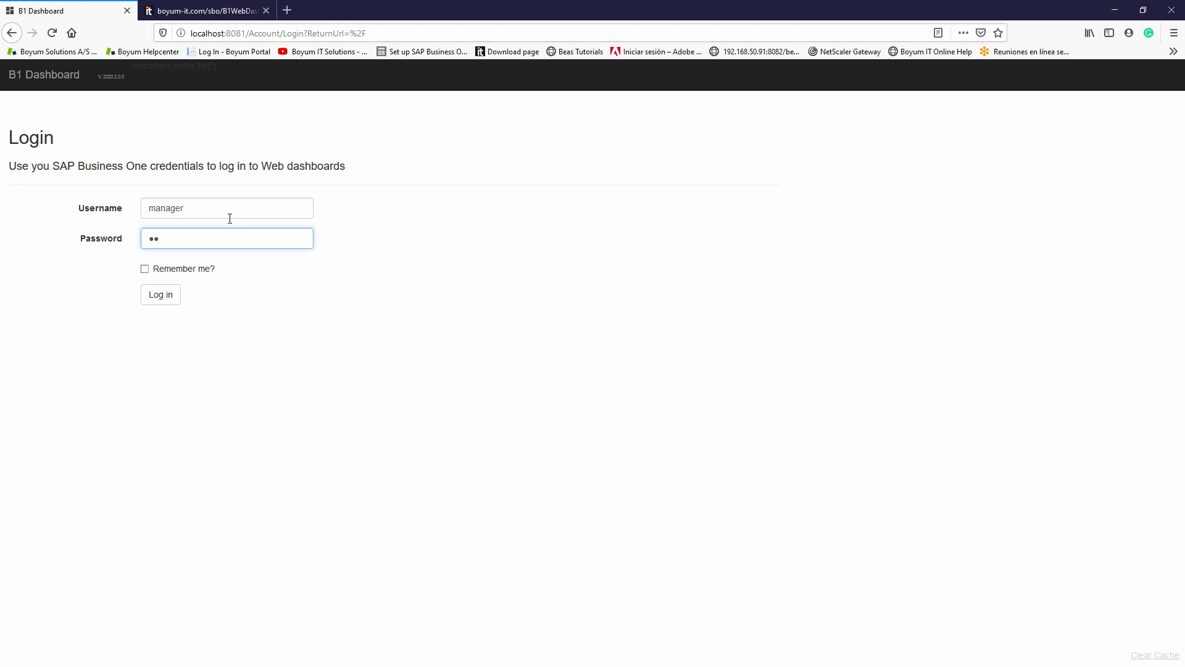
key("Return")
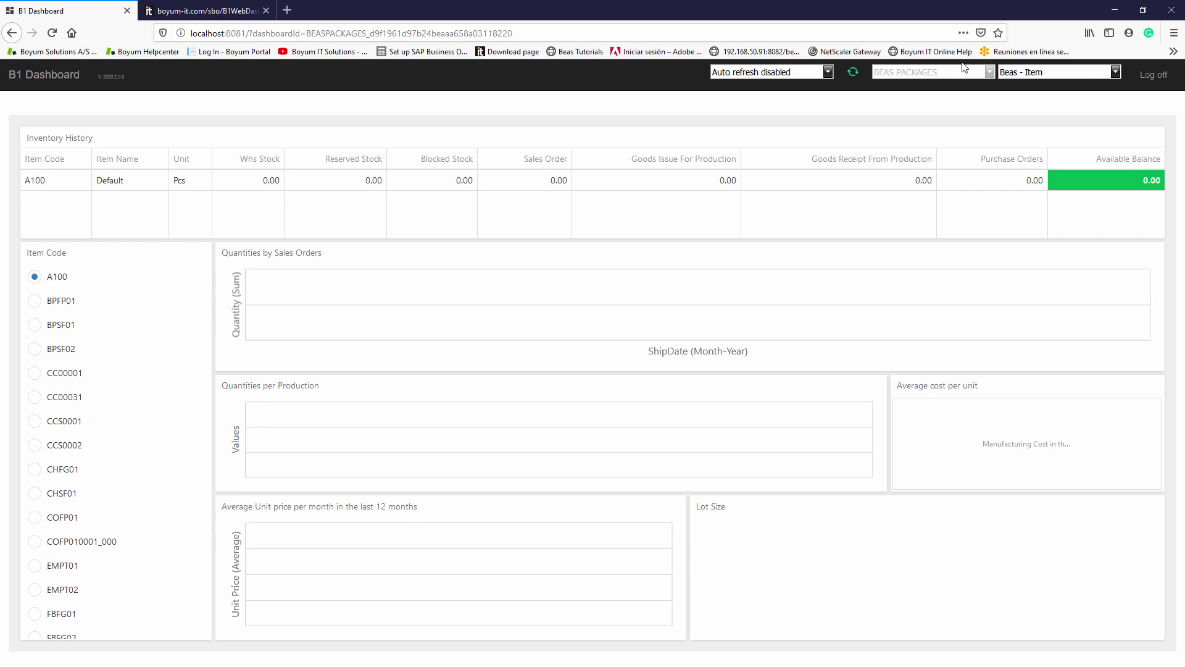
left_click(1116, 73)
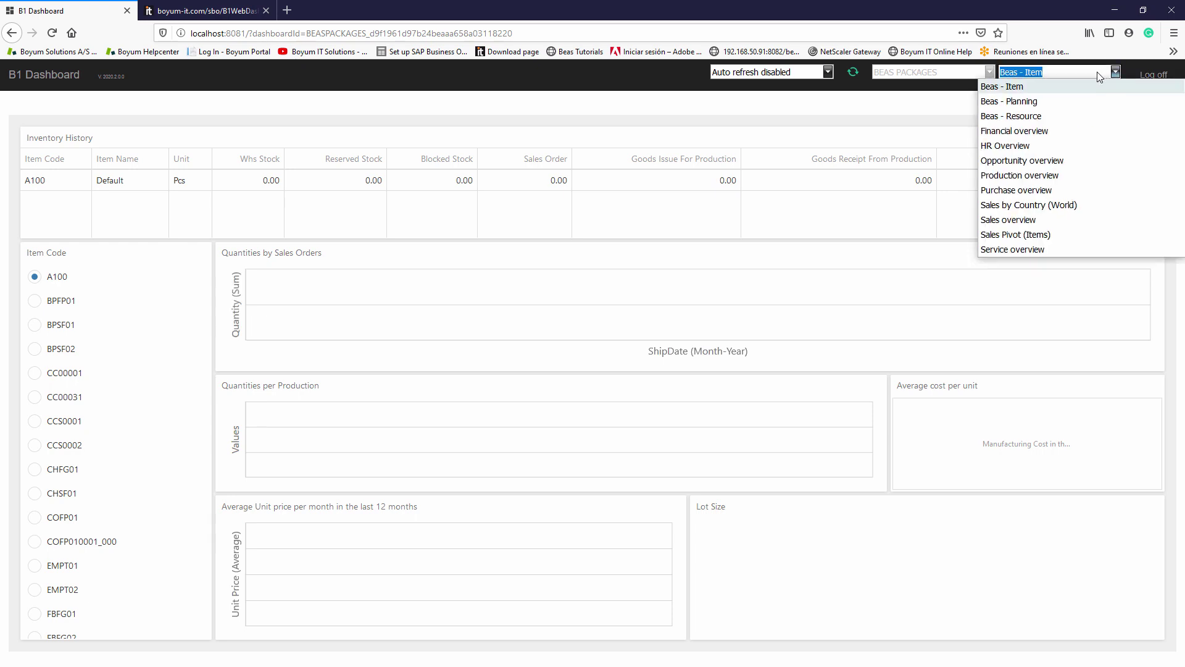
left_click(1037, 103)
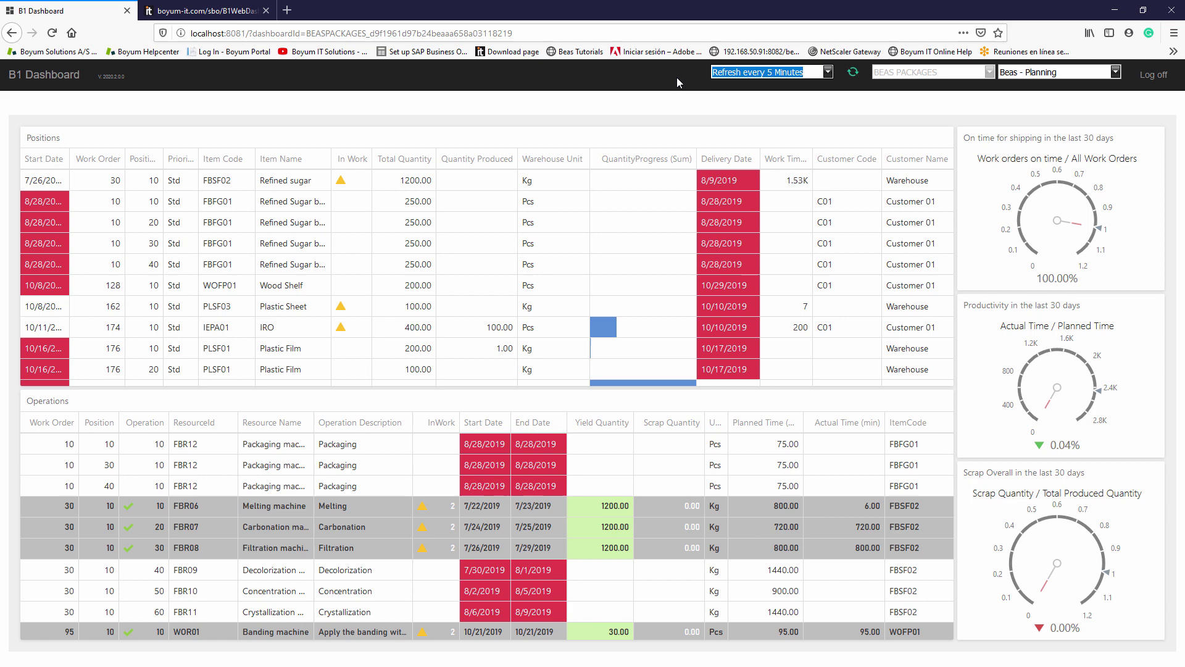
- Show the boyum-it.com Web Dashboard Installer page with its B1WebDashboard zip downloads
left_click(204, 10)
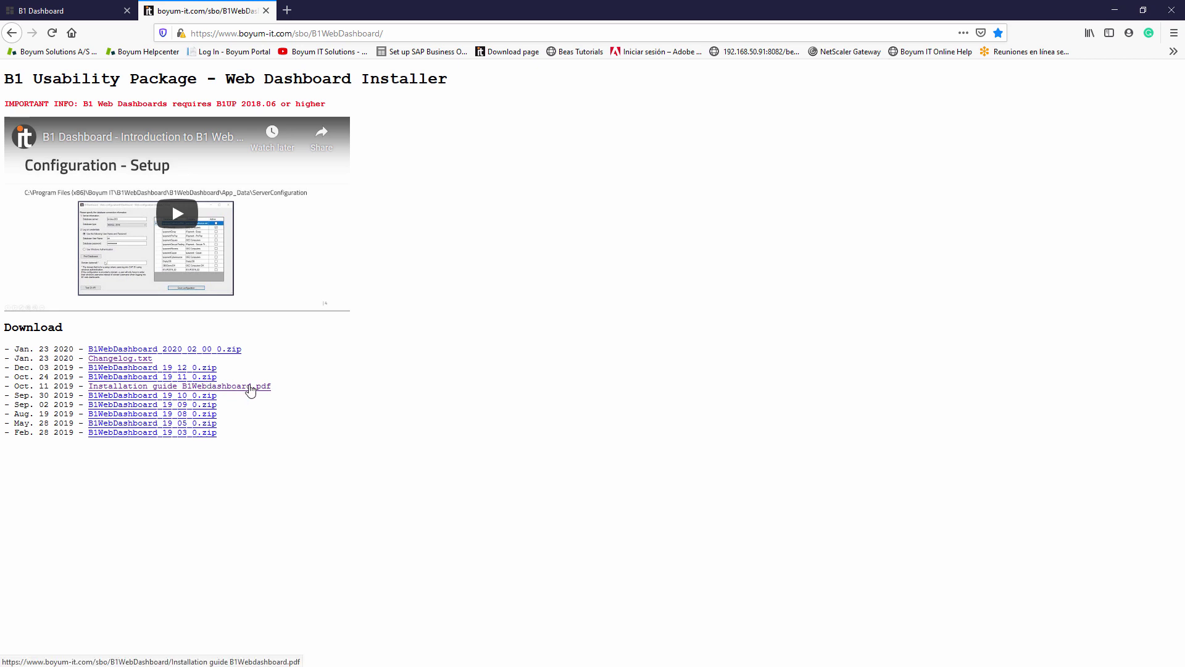
left_click(221, 349)
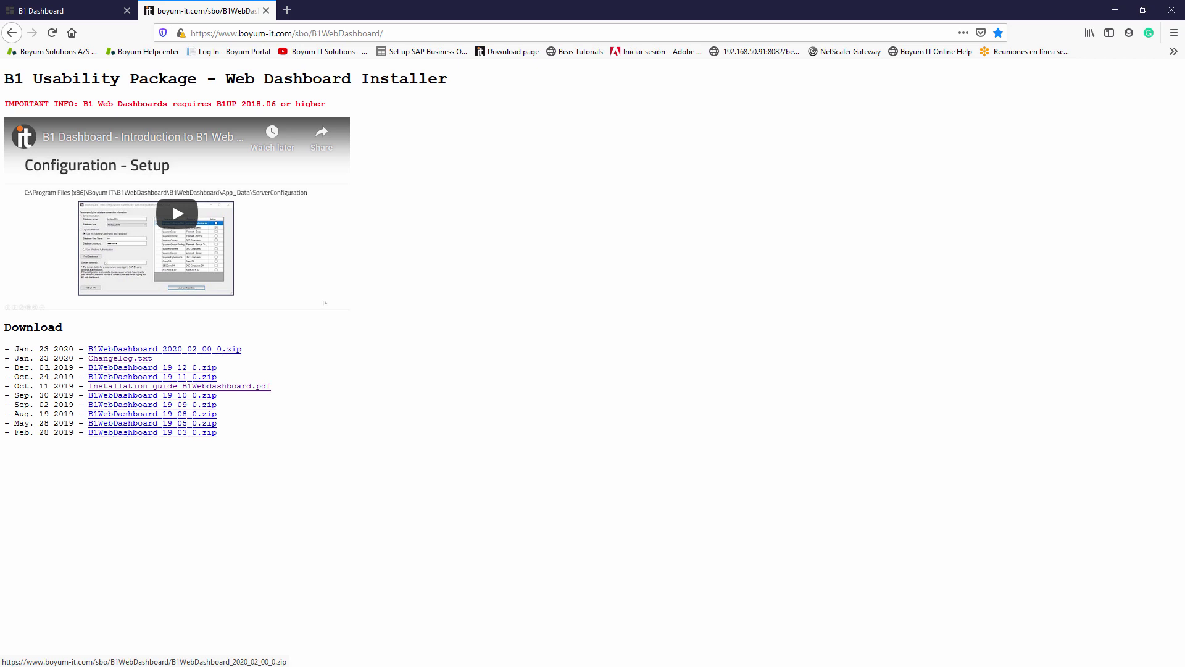